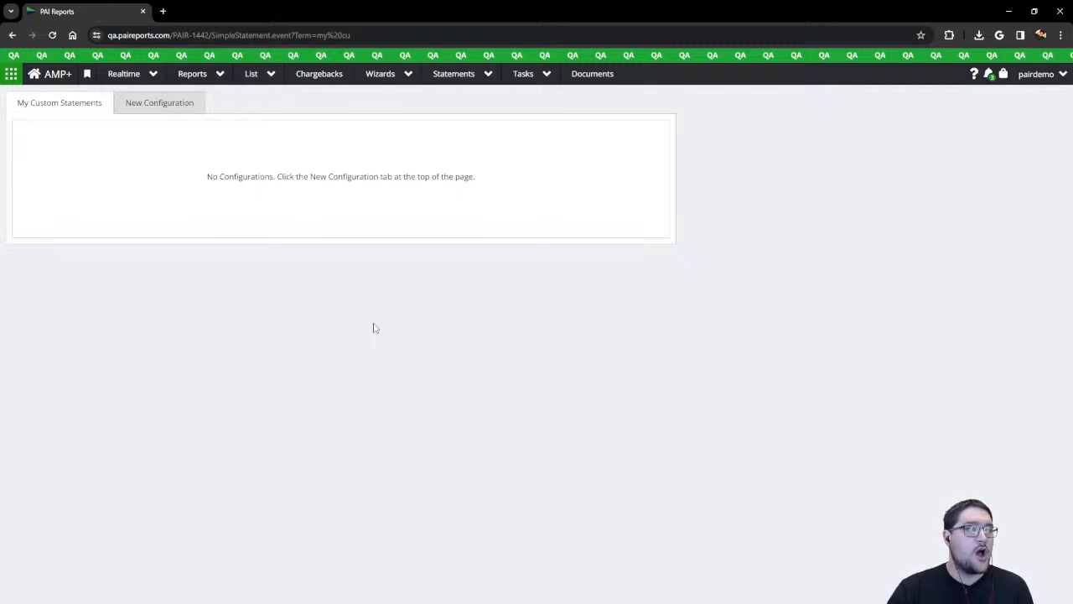
pyautogui.moveTo(206, 176); pyautogui.dragTo(304, 202)
pyautogui.click(304, 201)
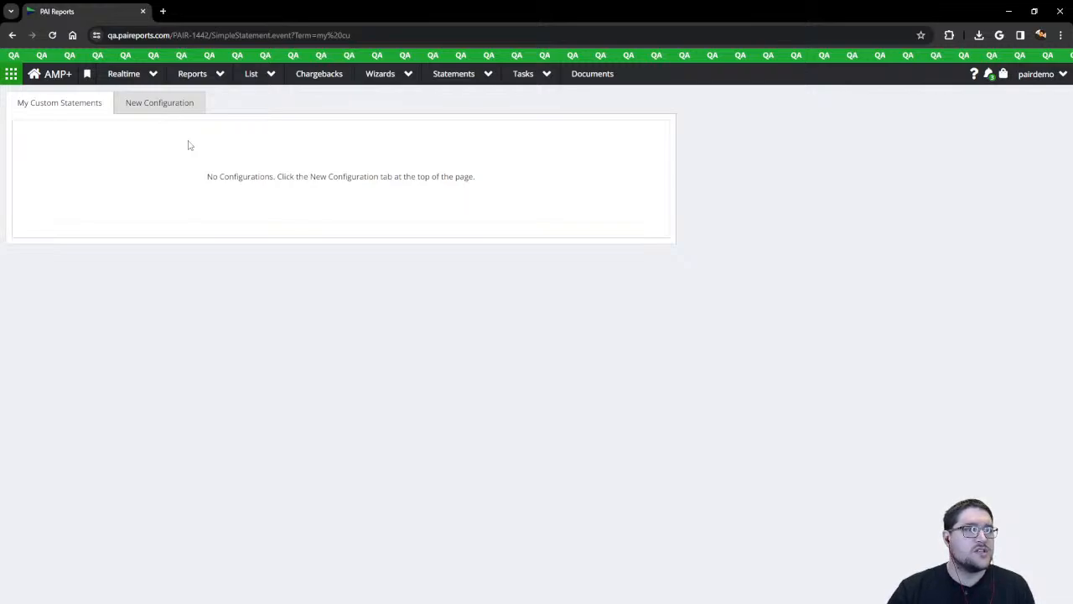
# - Start a new custom statement configuration and name it "Monthly Statement"
pyautogui.click(151, 109)
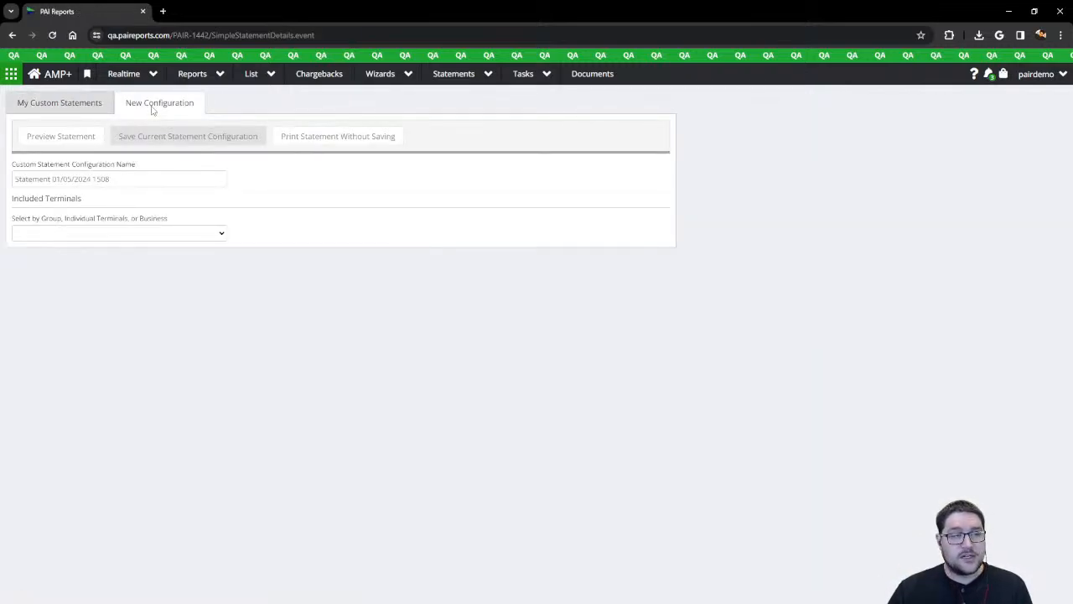
pyautogui.click(72, 179)
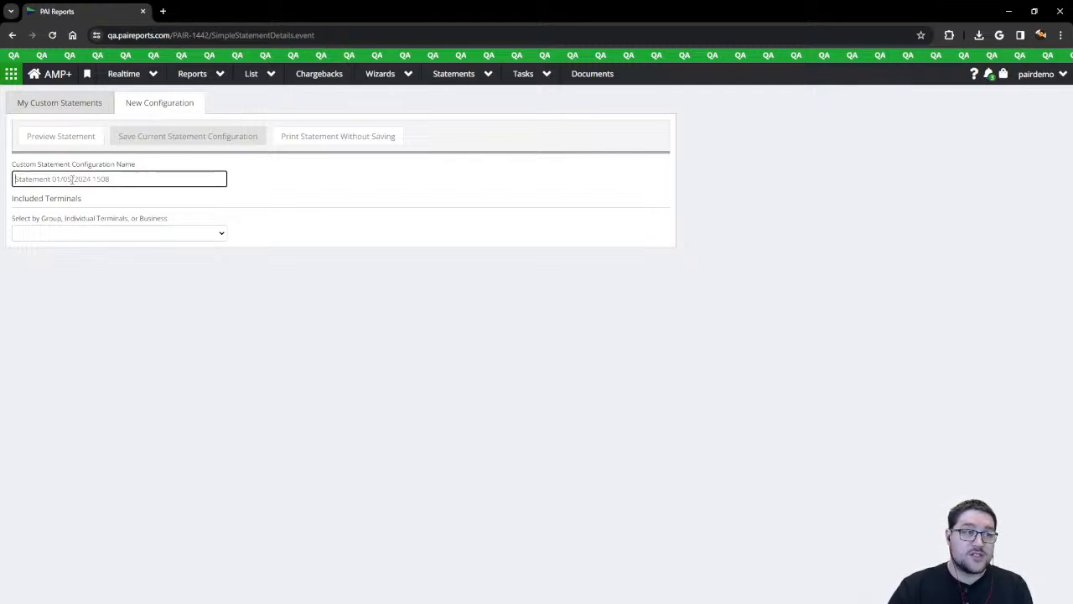
pyautogui.write('Month')
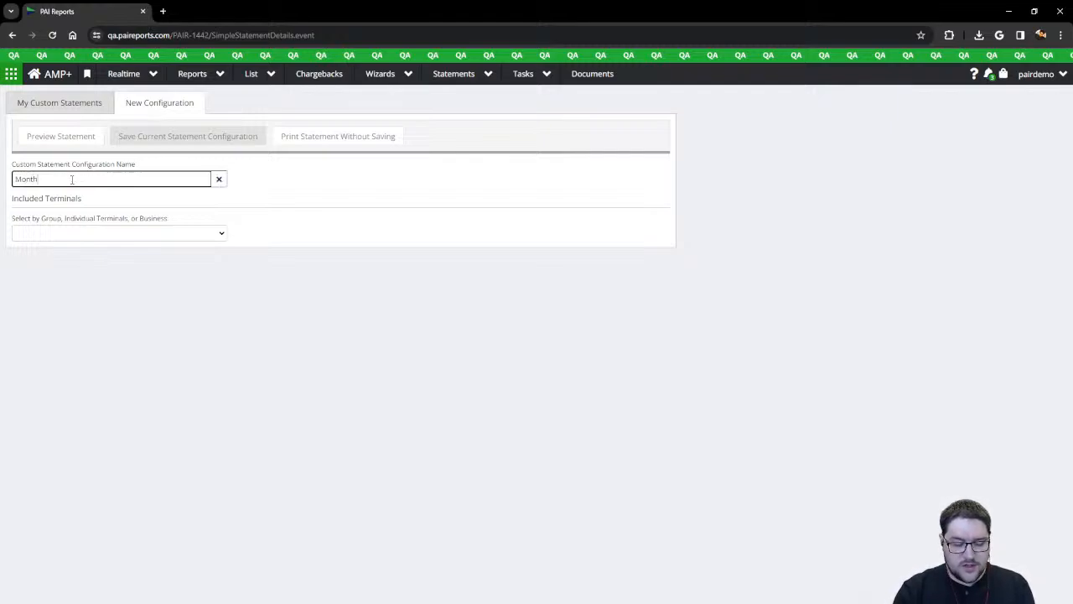
pyautogui.write('ly Statem')
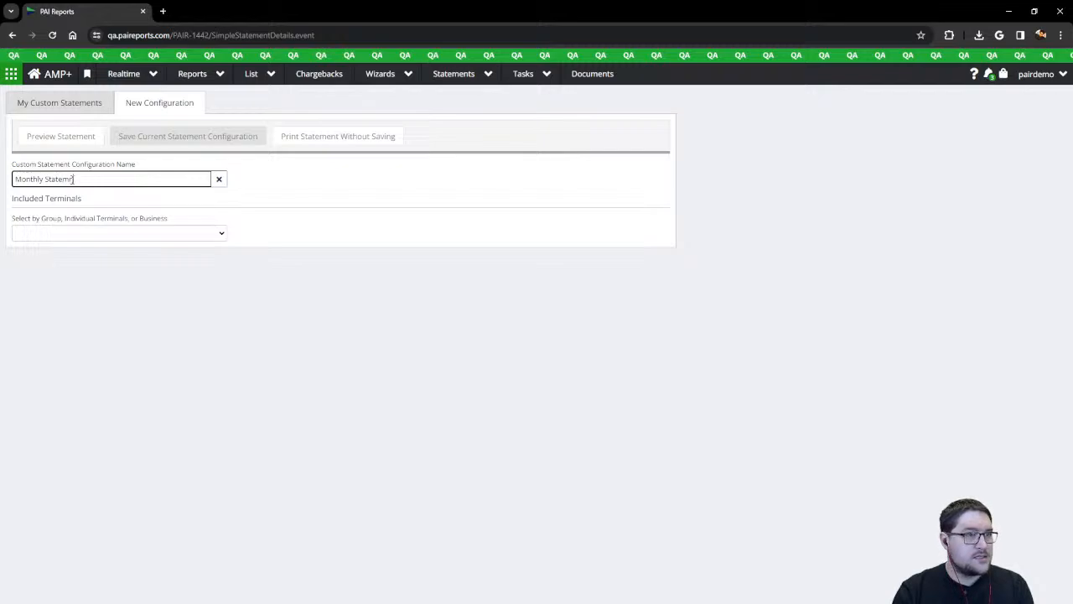
pyautogui.write('ent')
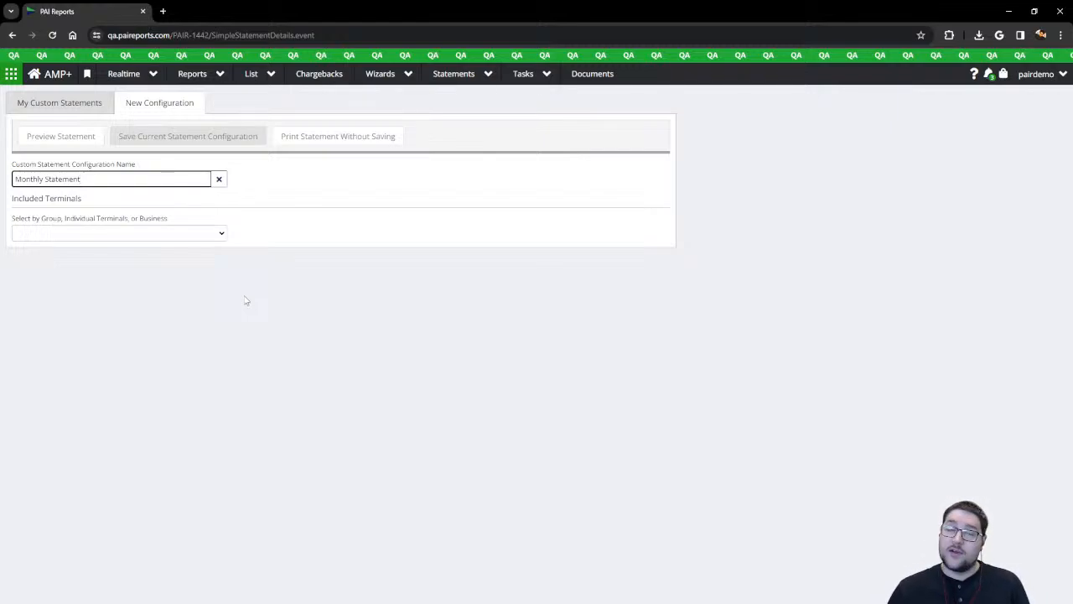
# - Include terminals by Group and select the Demo terminal group for the statement
pyautogui.click(174, 236)
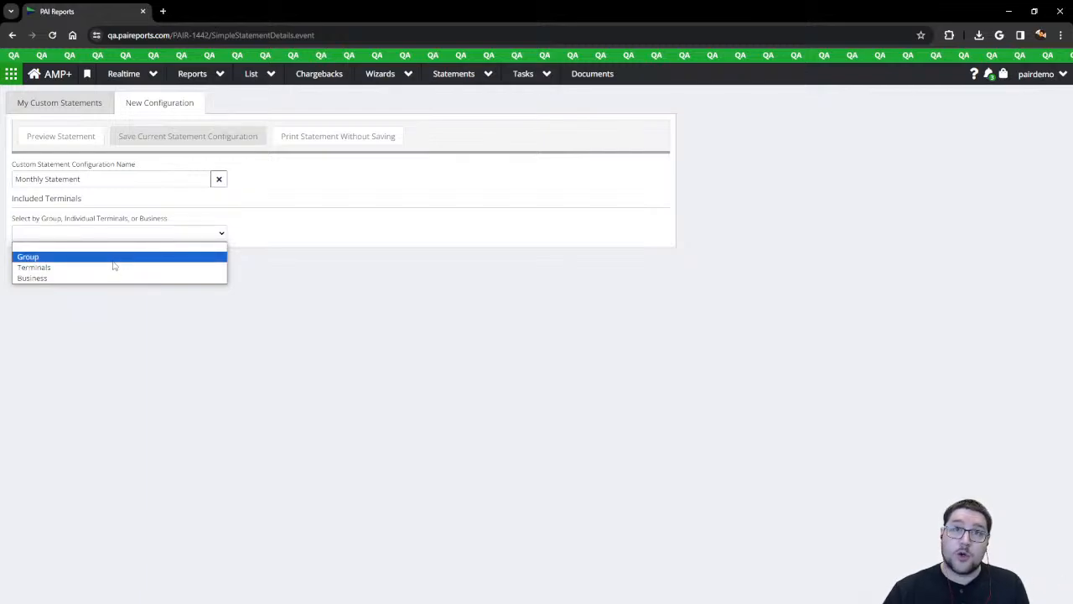
pyautogui.click(114, 261)
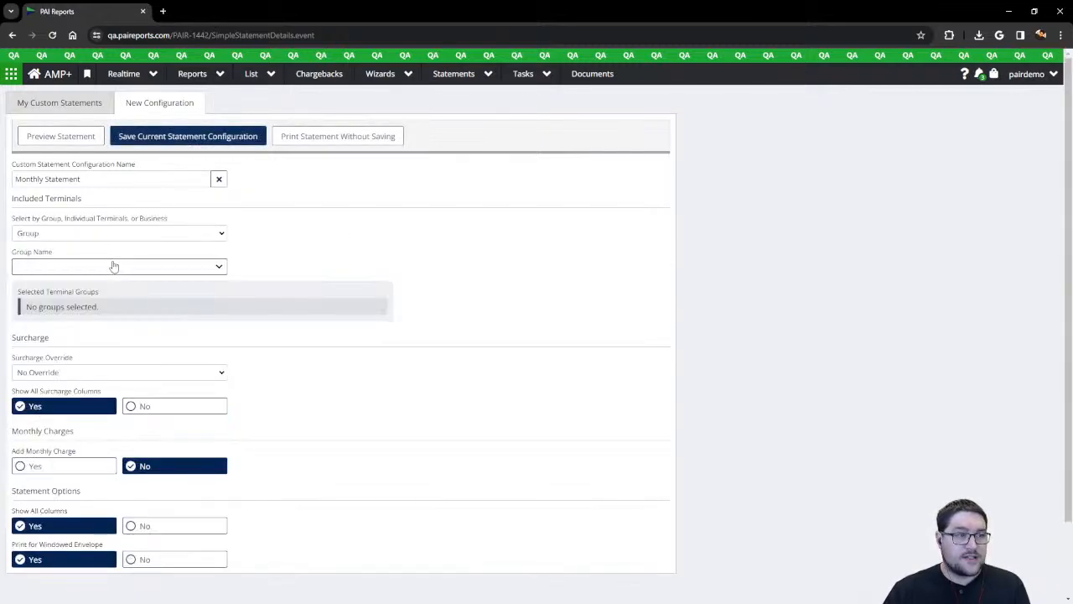
pyautogui.click(193, 267)
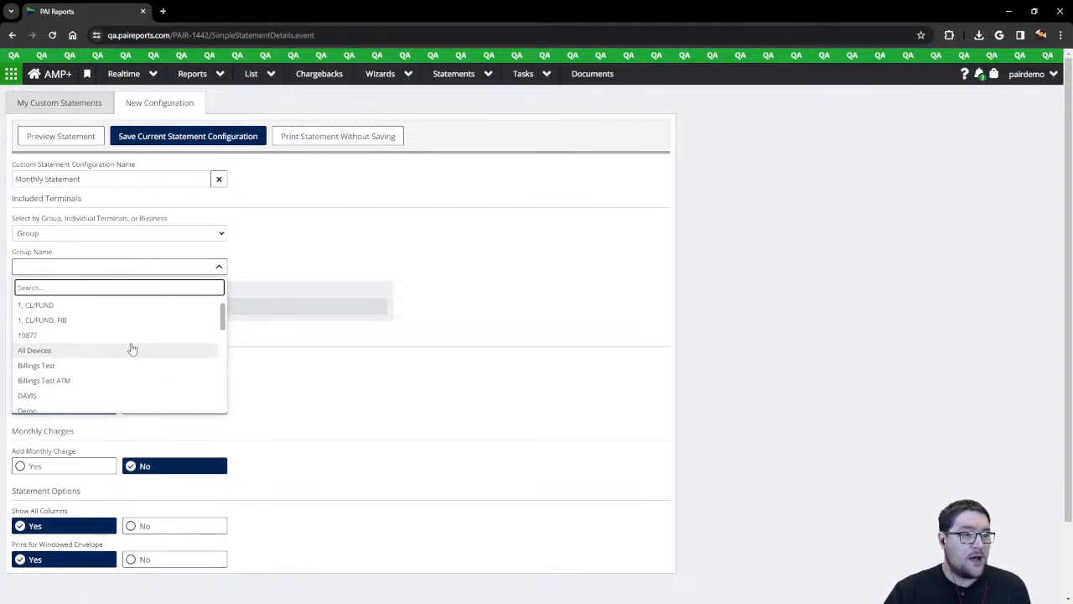
pyautogui.scroll(-1, 117, 356)
pyautogui.click(91, 362)
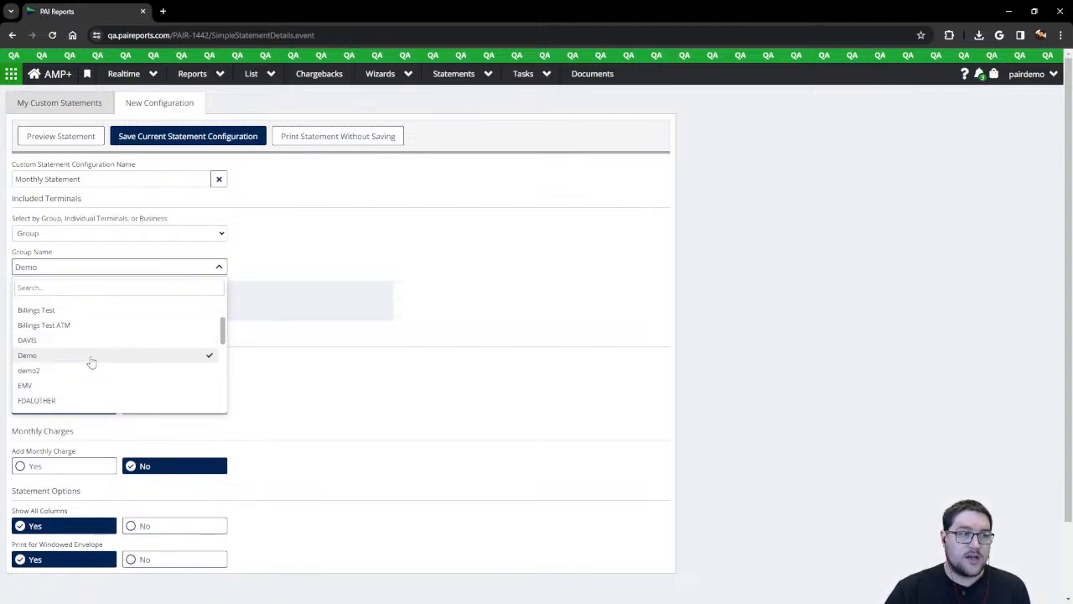
pyautogui.click(469, 241)
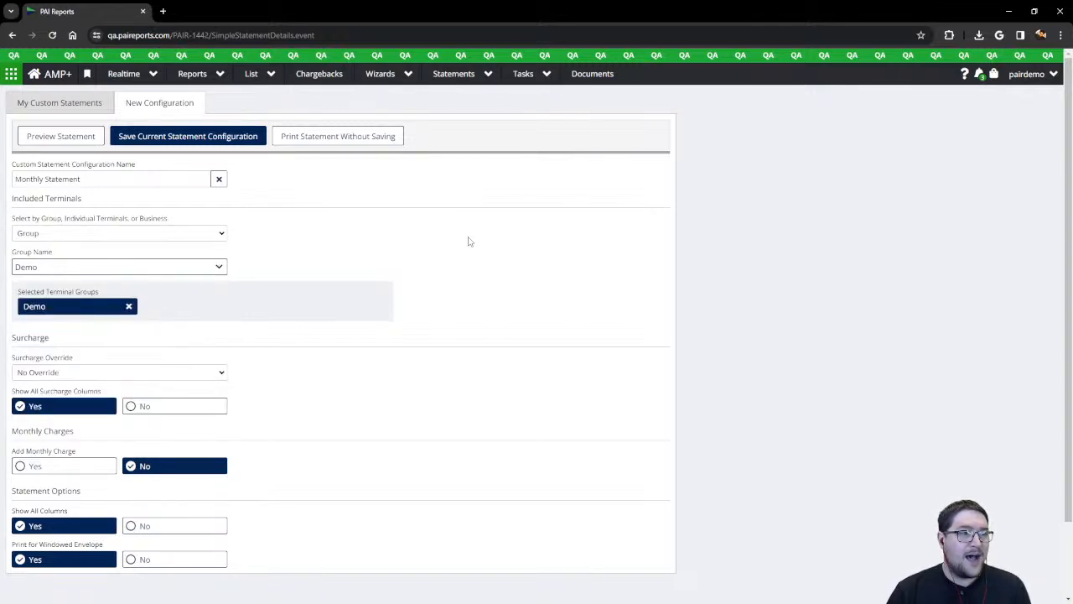
# - Set the surcharge override to Percent % with a percentage amount of 25
pyautogui.scroll(-1, 76, 347)
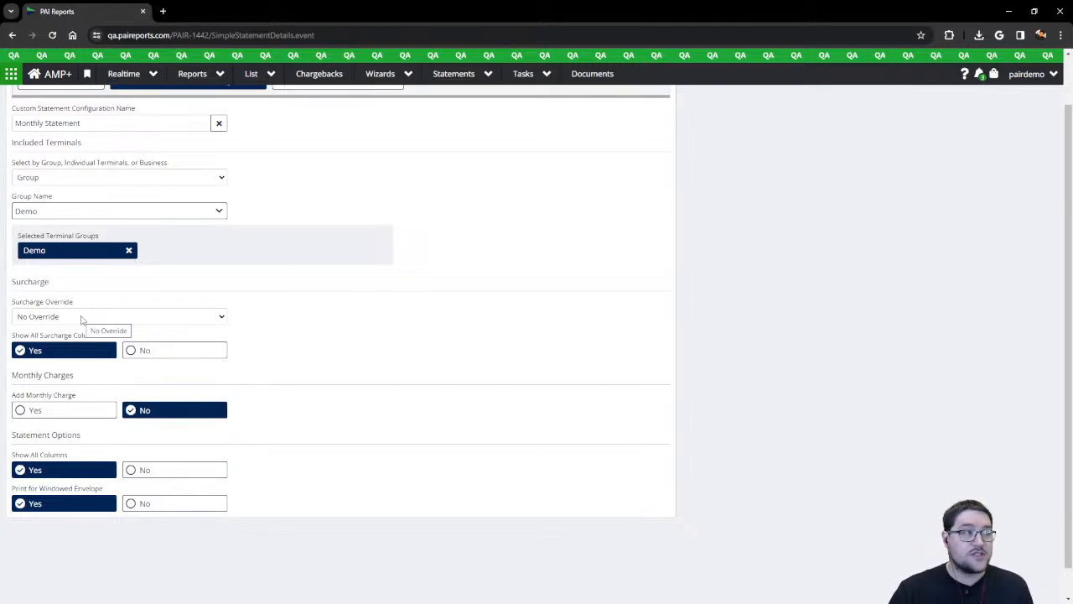
pyautogui.click(81, 316)
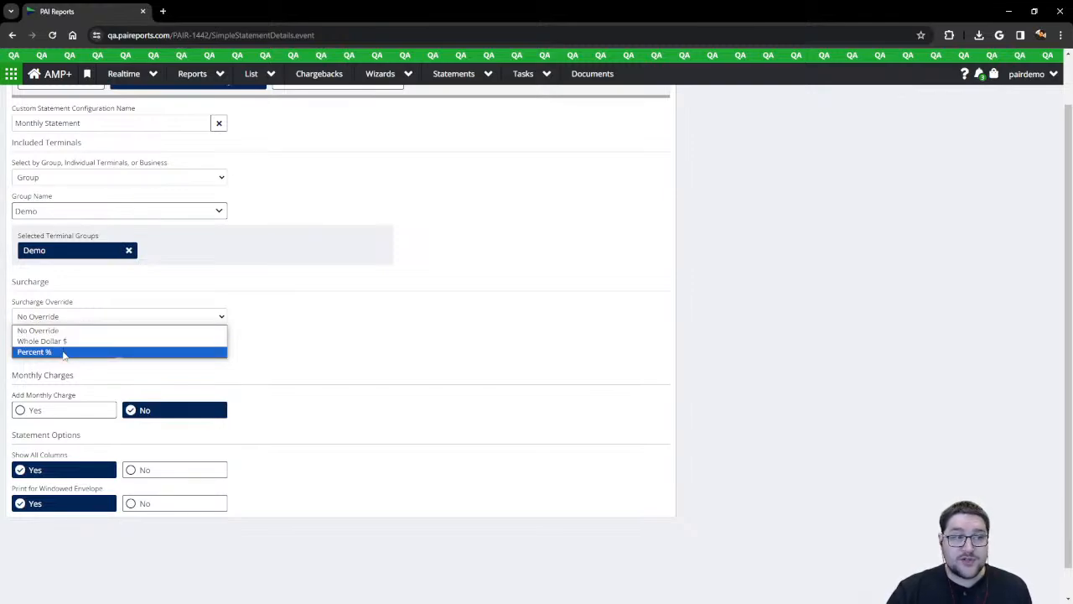
pyautogui.click(63, 352)
pyautogui.click(72, 349)
pyautogui.write('25')
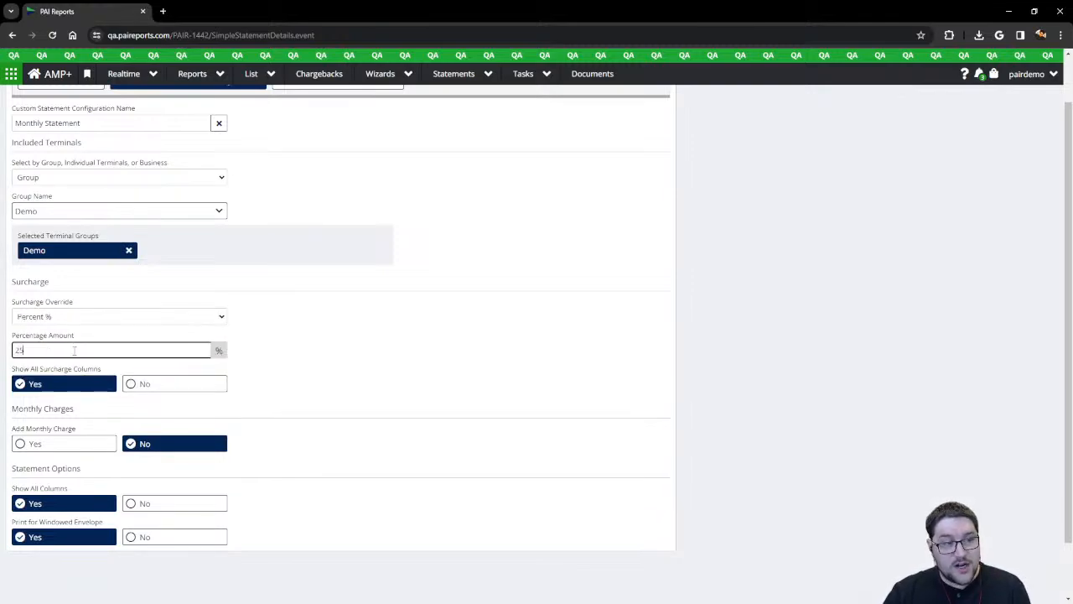
pyautogui.click(348, 356)
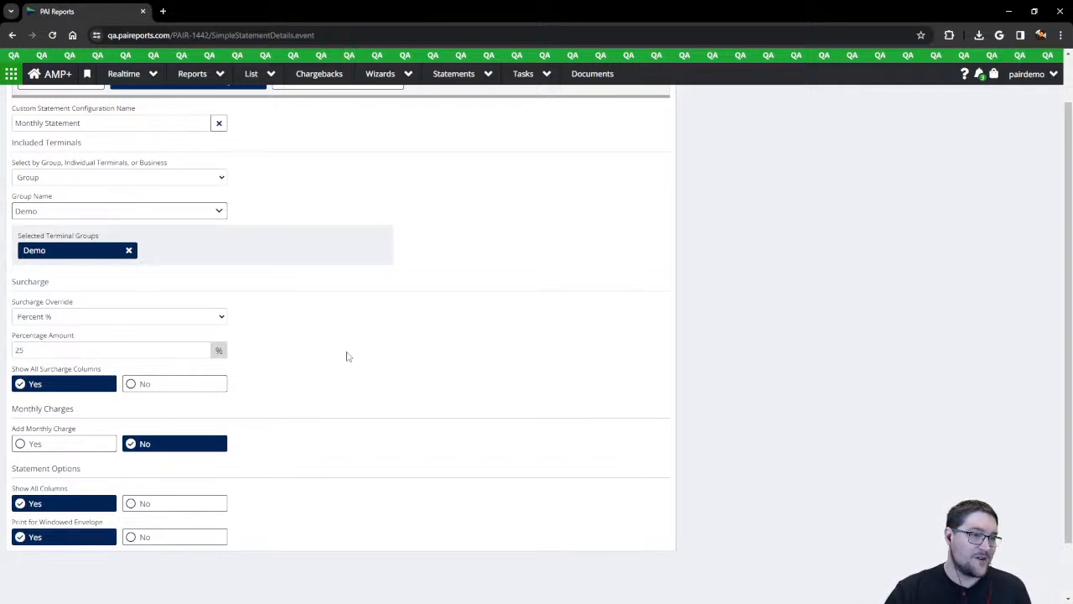
# - Set the surcharge override to Whole Dollar $ with a dollar amount of 1
pyautogui.click(201, 321)
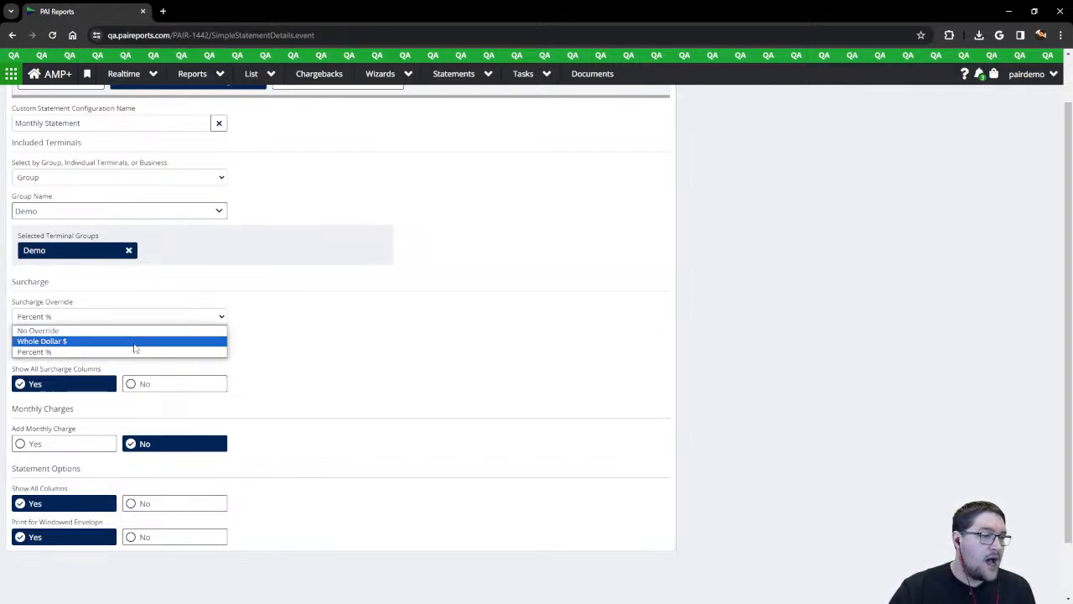
pyautogui.click(134, 344)
pyautogui.click(173, 350)
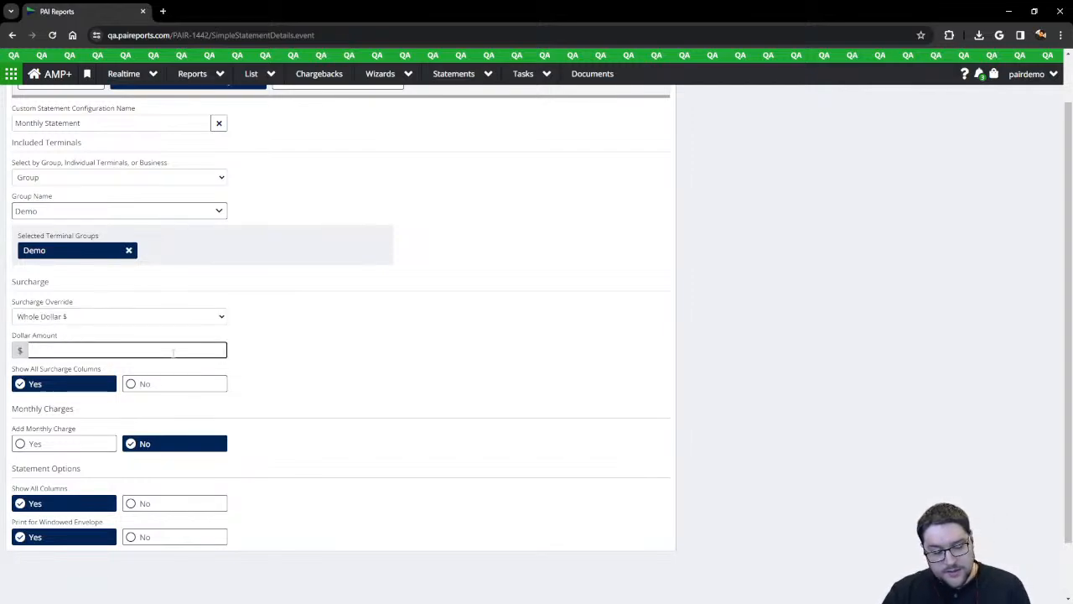
pyautogui.write('1')
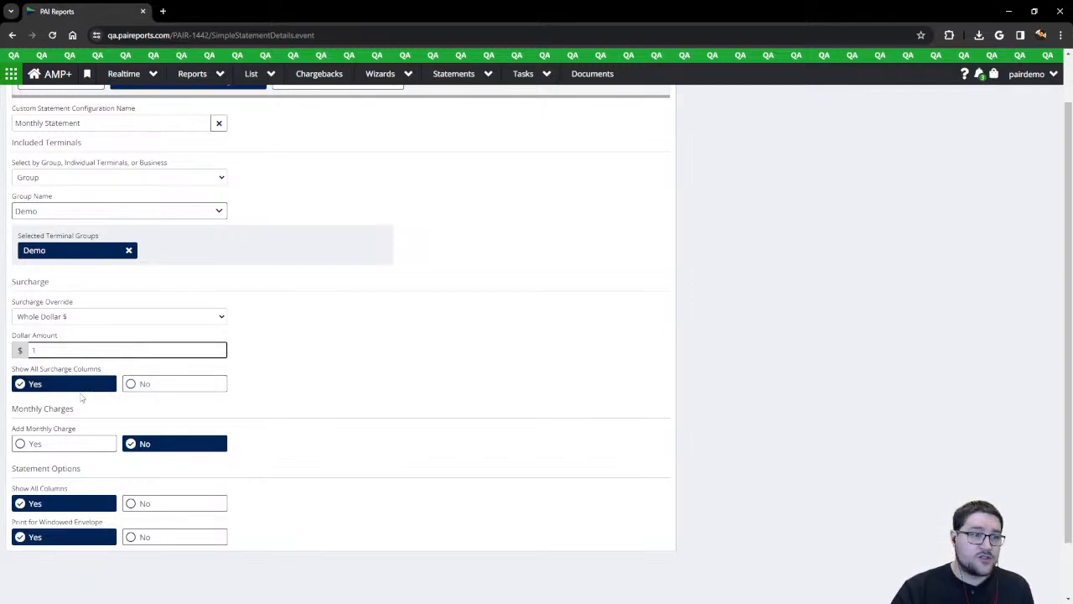
# - Turn off showing all surcharge columns to review the individual column choices, and turn it back on
pyautogui.click(146, 390)
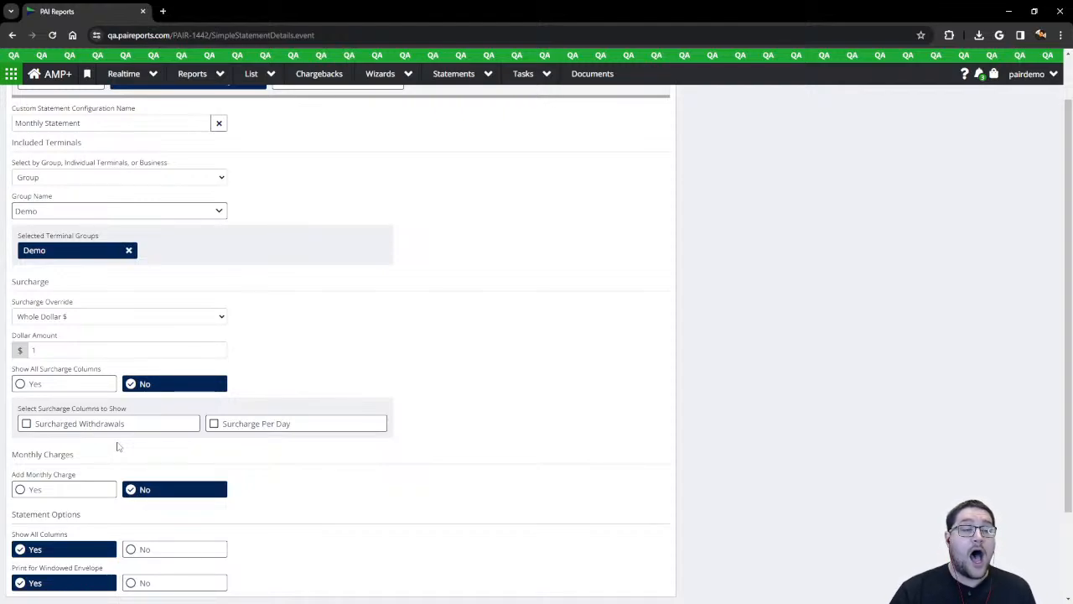
pyautogui.click(49, 384)
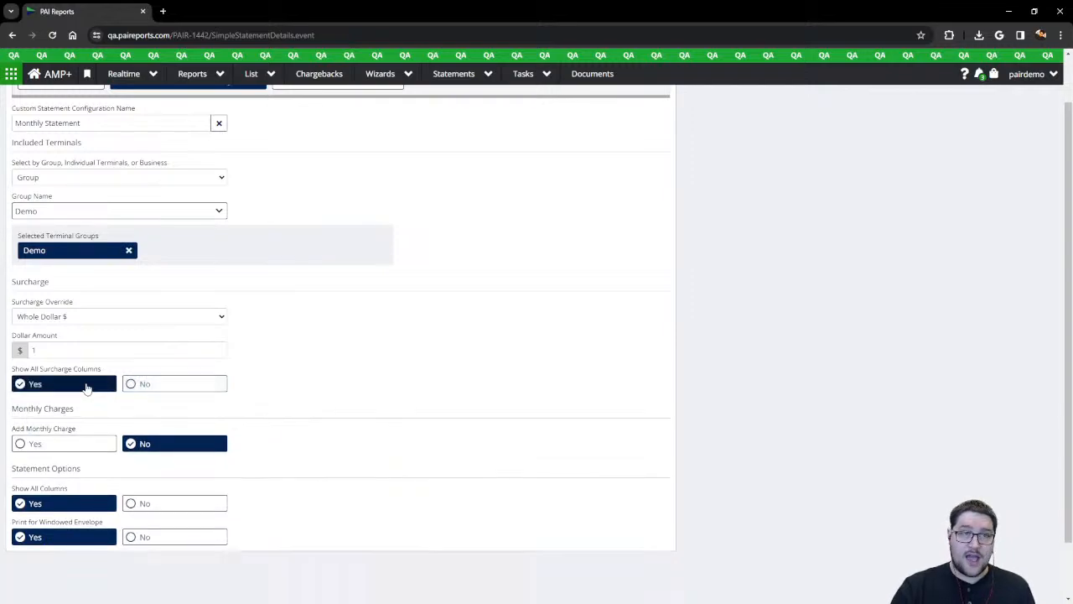
# - Enable monthly charges and enter a charge described as "Wireless box" with an amount of $10
pyautogui.scroll(-1, 326, 385)
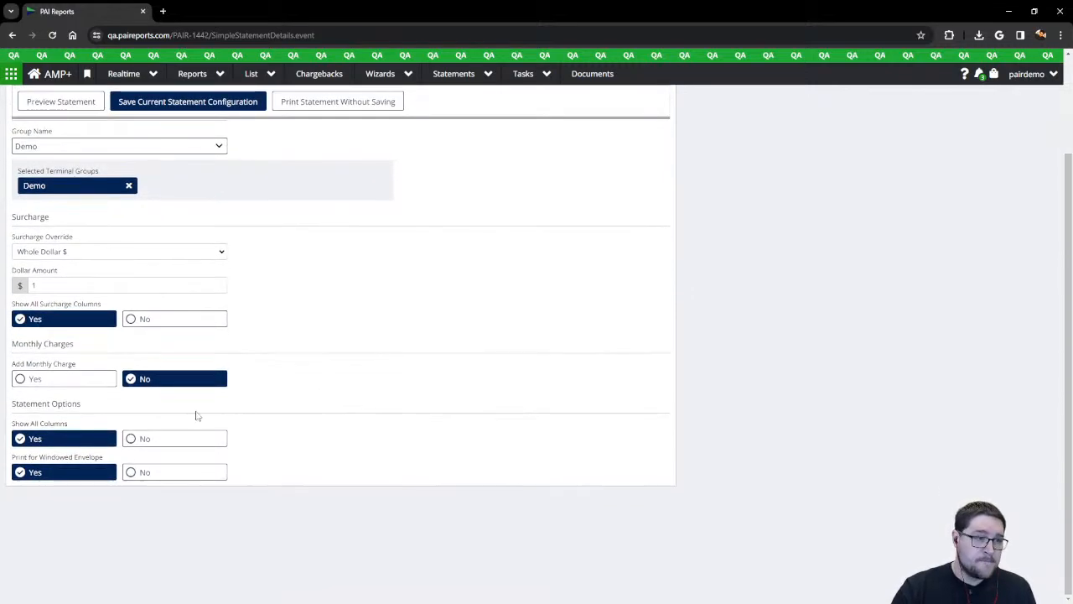
pyautogui.click(82, 386)
pyautogui.click(64, 413)
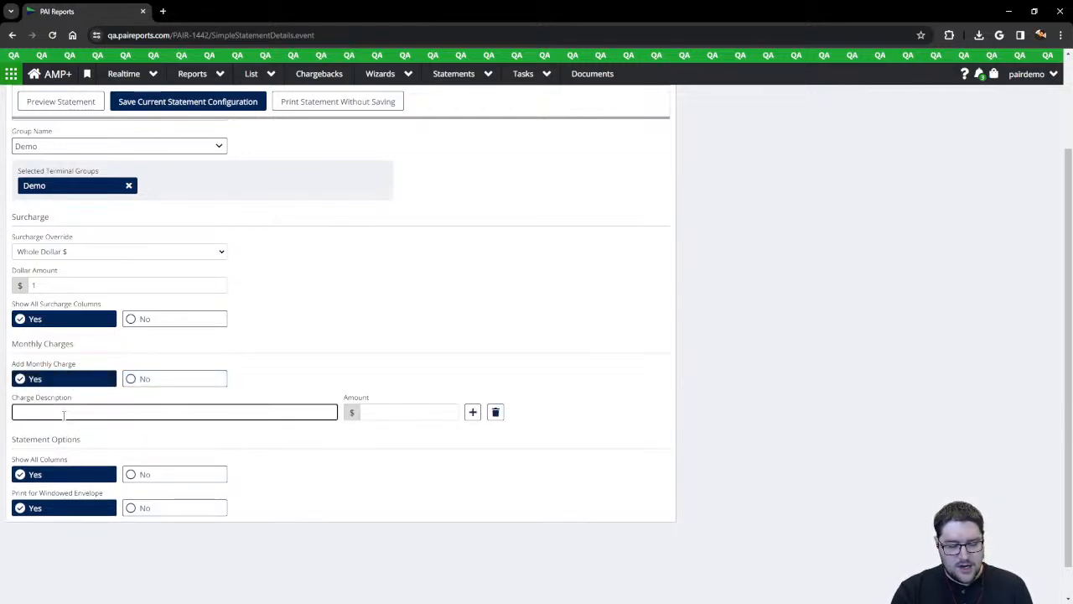
pyautogui.write('Wirel')
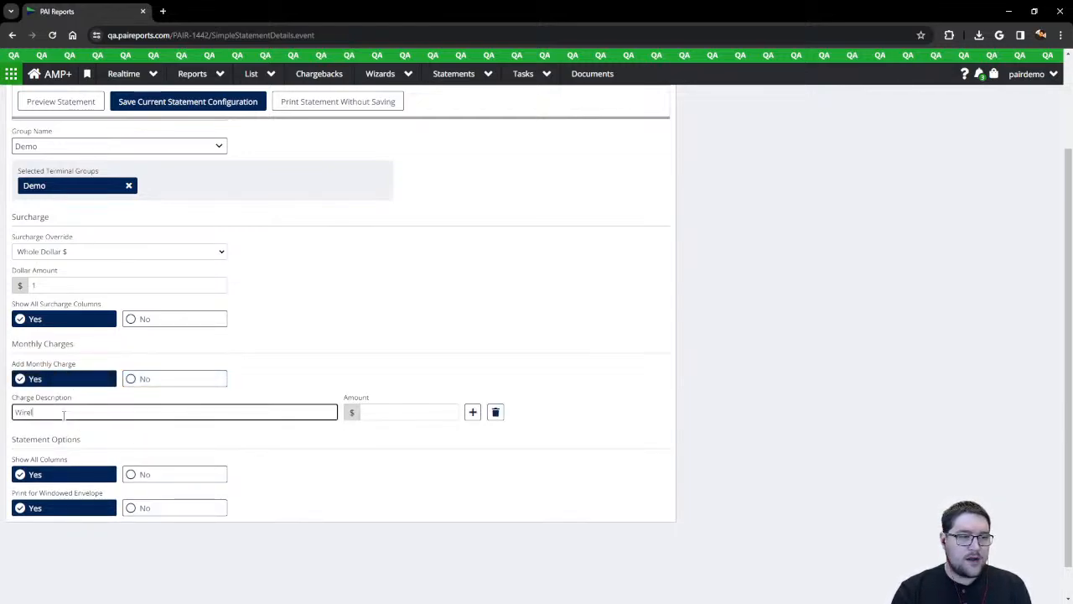
pyautogui.write('ess box')
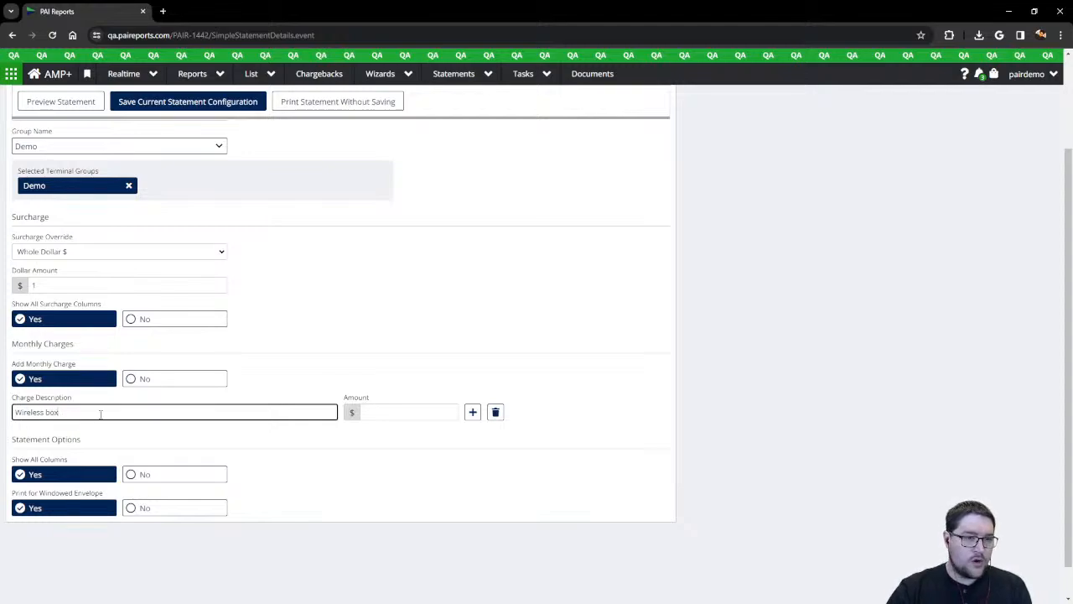
pyautogui.click(379, 413)
pyautogui.write('10')
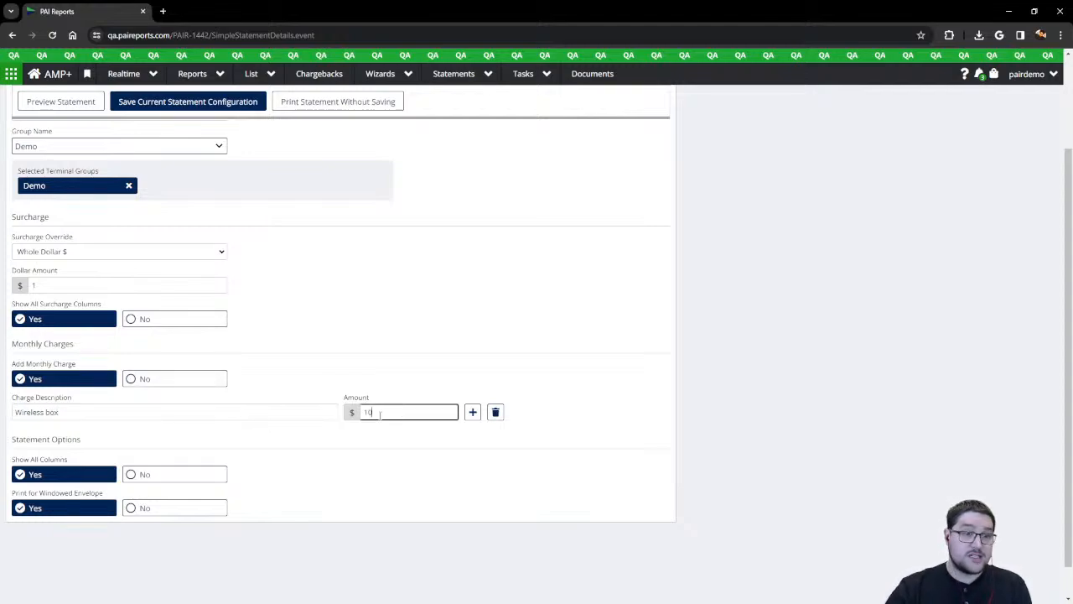
# - Add a second monthly charge described as "Space REntal" with an amount of $15
pyautogui.click(472, 411)
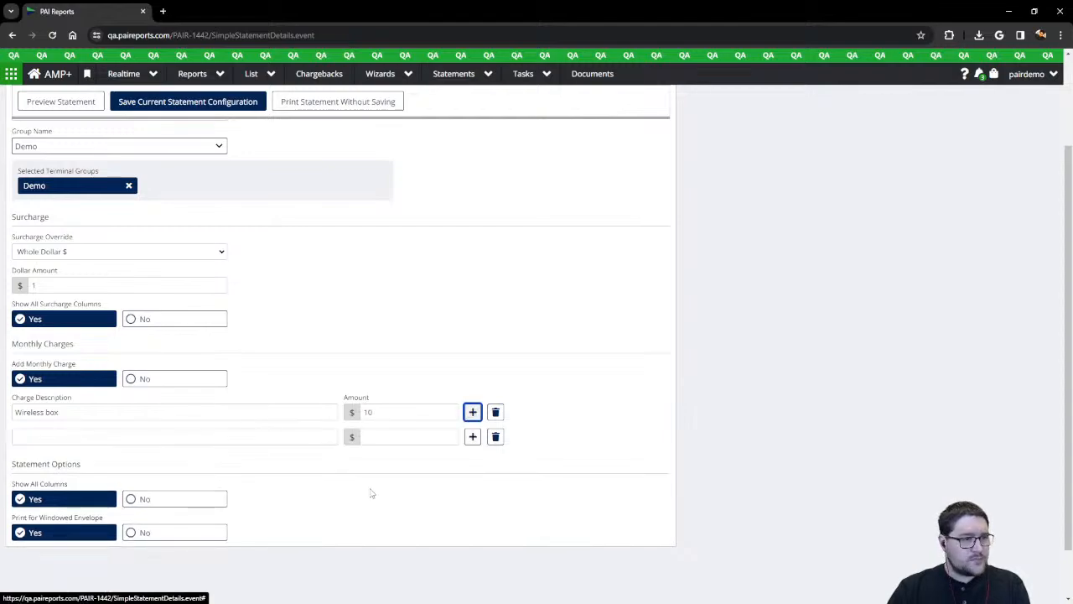
pyautogui.click(260, 443)
pyautogui.write('Se')
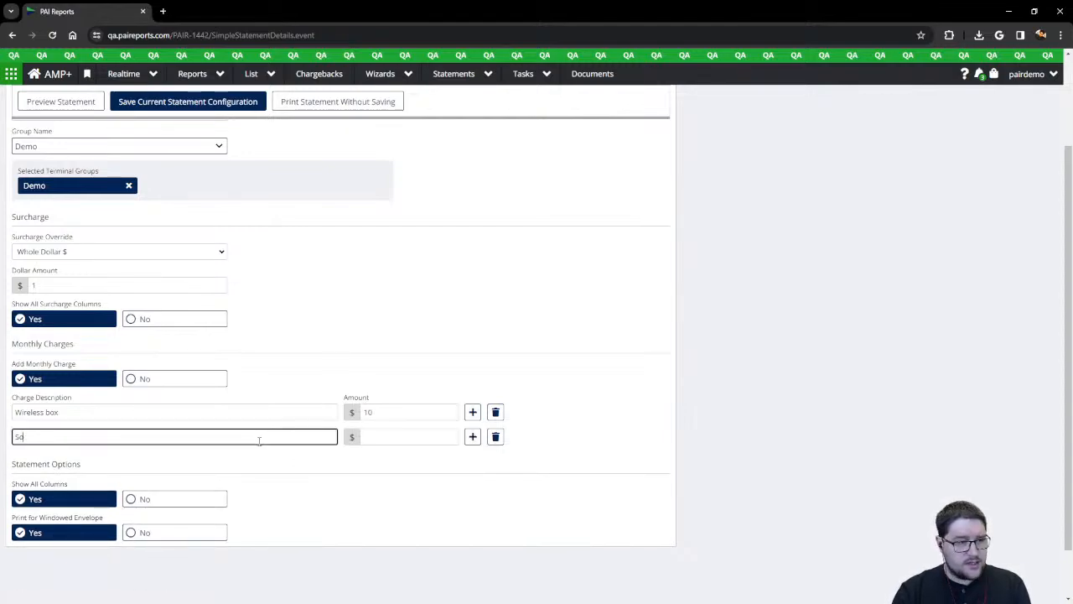
pyautogui.press('BackSpace')
pyautogui.write('pace REnt')
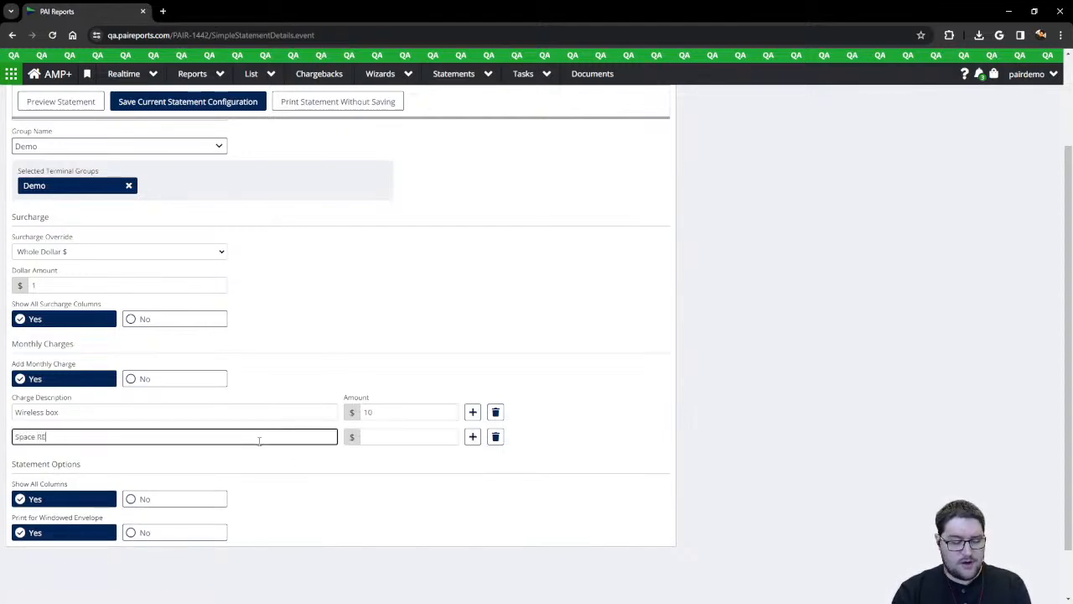
pyautogui.write('al')
pyautogui.click(437, 437)
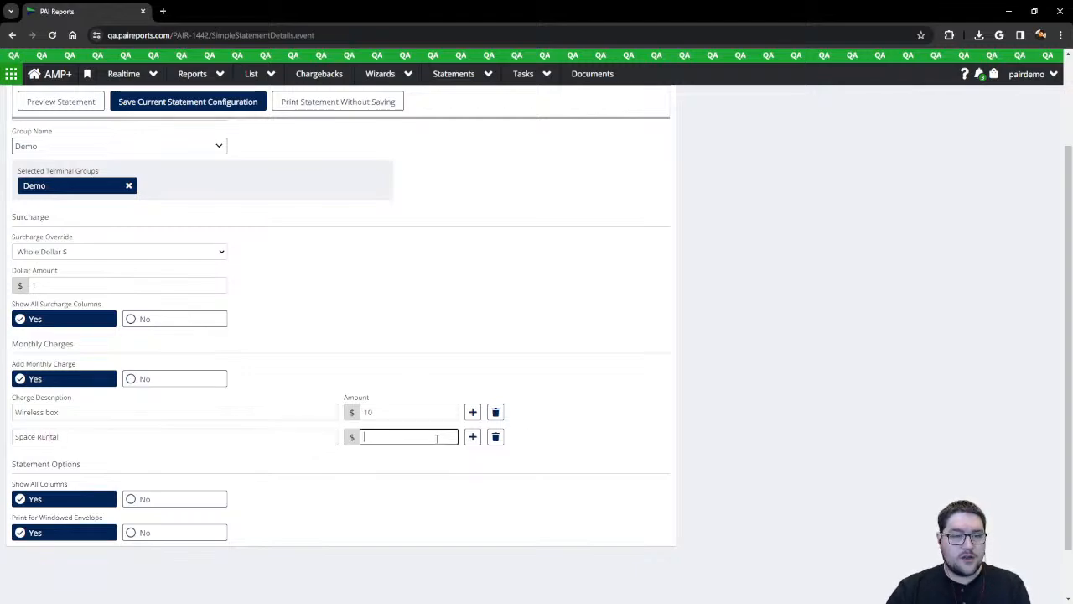
pyautogui.write('15')
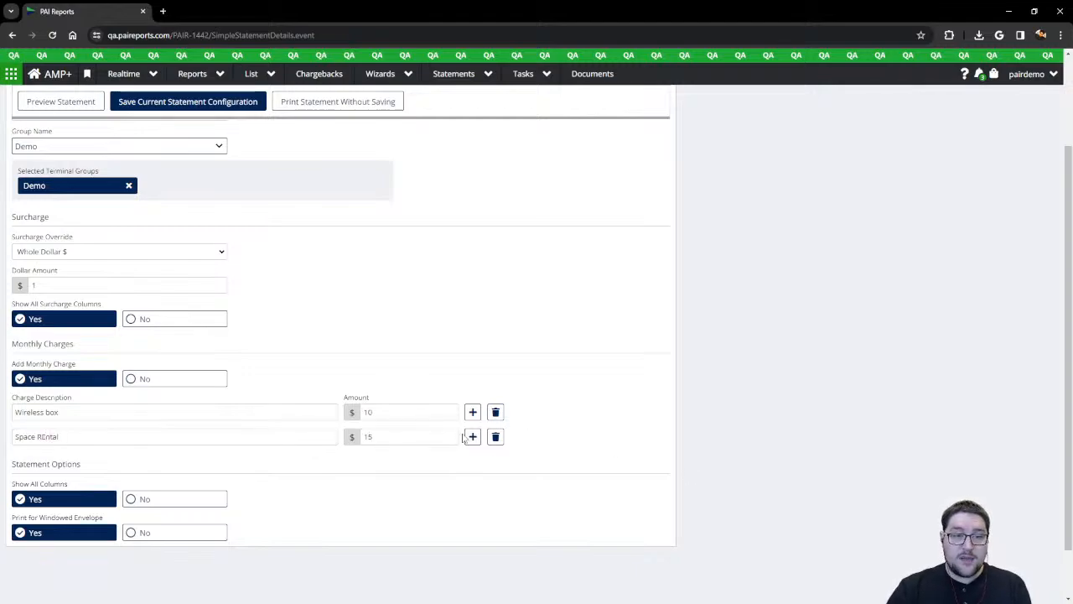
# - Add two blank monthly charge rows, and delete them together with the "Space REntal" charge
pyautogui.click(473, 436)
pyautogui.click(473, 461)
pyautogui.click(496, 486)
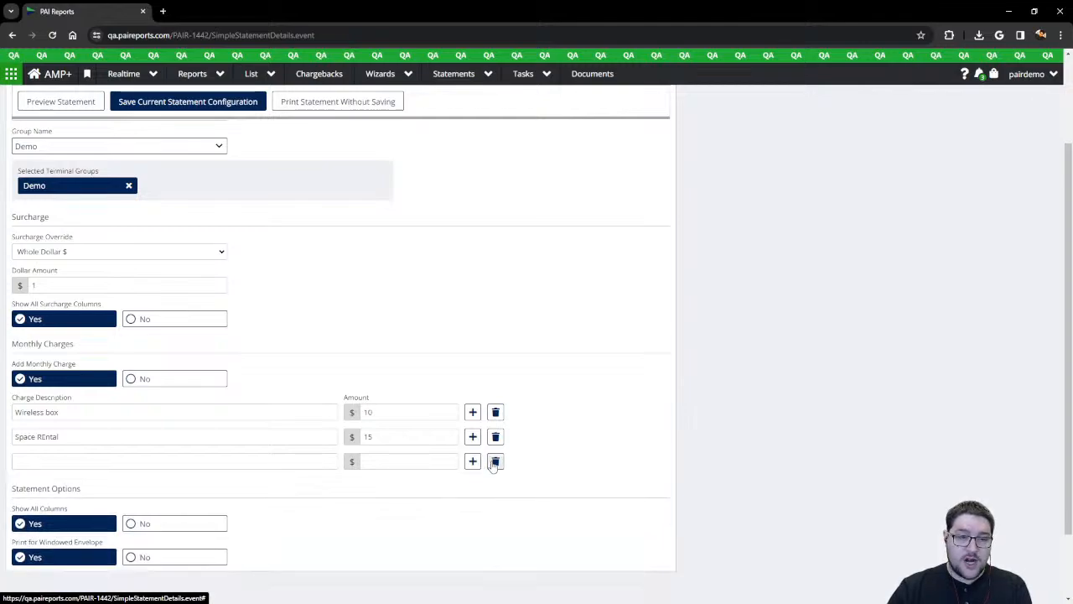
pyautogui.click(495, 461)
pyautogui.click(495, 437)
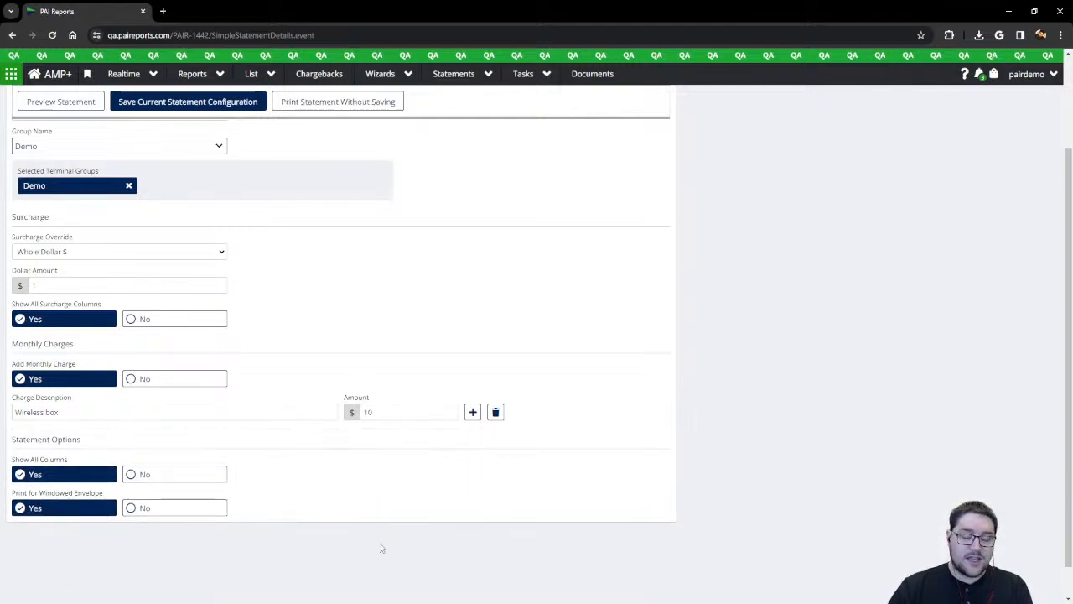
# - Set Show All Columns to No in the statement options and select the Dispensed Per Day column
pyautogui.scroll(-1, 596, 453)
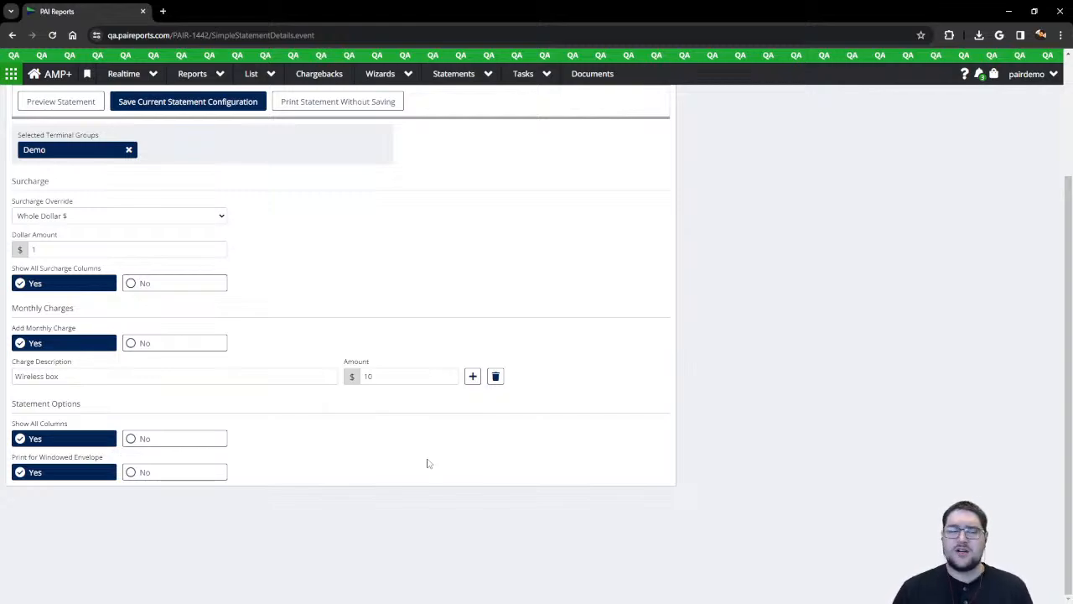
pyautogui.click(149, 440)
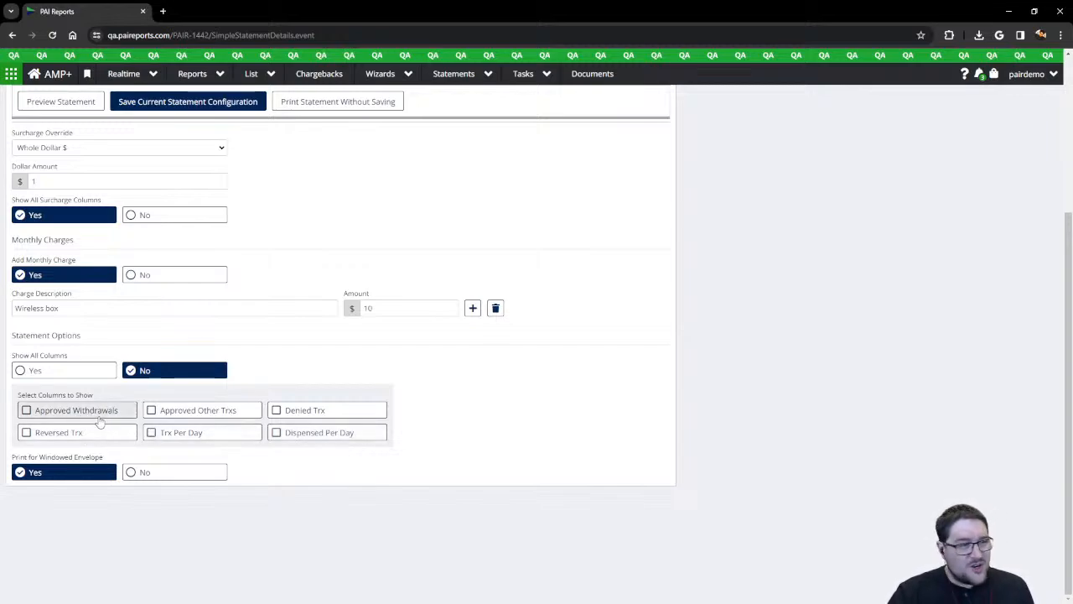
pyautogui.click(311, 438)
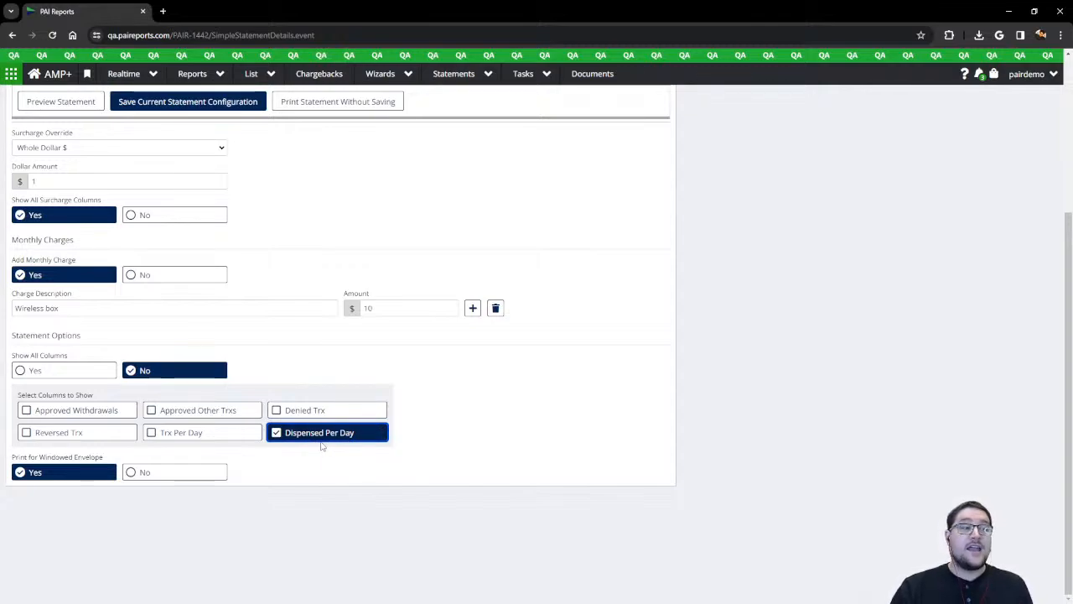
# - Select the remaining statement columns: Trx Per Day, Reversed Trx, Approved Withdrawals, Denied Trx and Approved Other Trxs
pyautogui.click(179, 432)
pyautogui.click(126, 432)
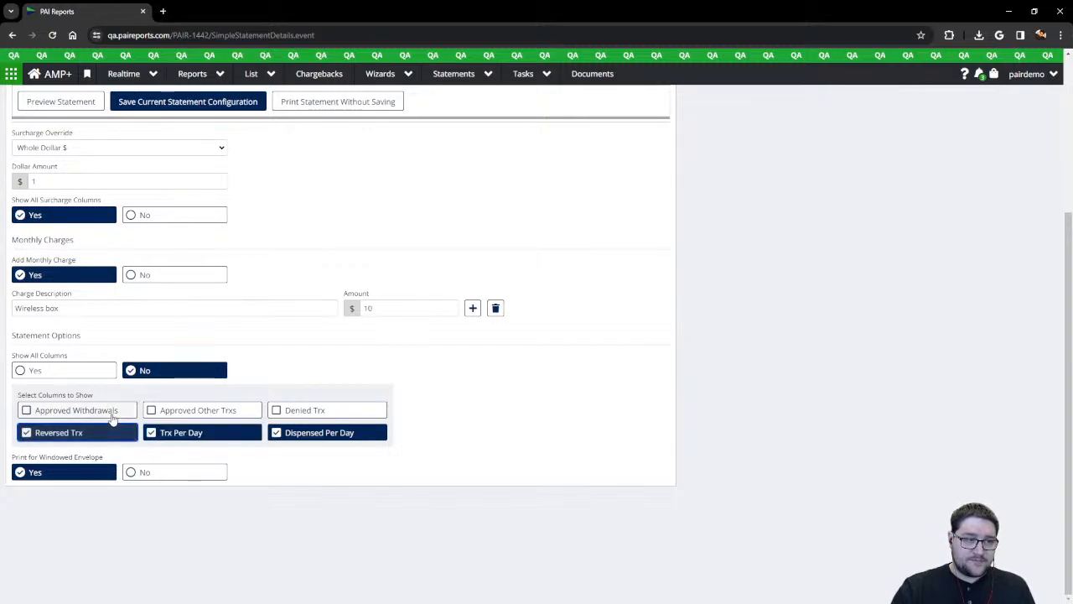
pyautogui.click(100, 410)
pyautogui.click(315, 409)
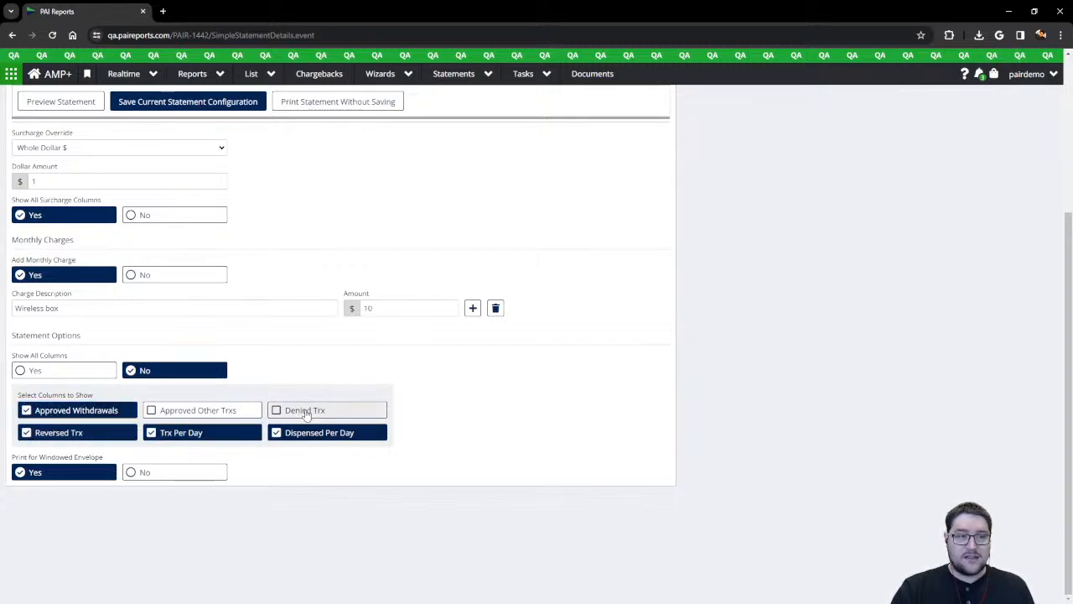
pyautogui.click(213, 417)
pyautogui.scroll(1, 400, 436)
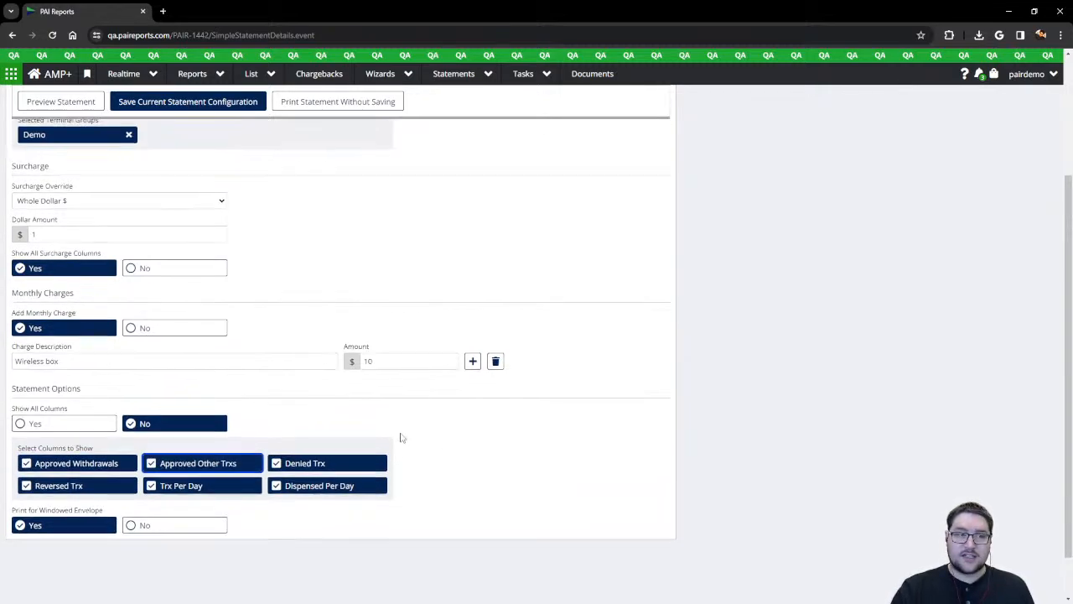
pyautogui.scroll(-1, 400, 440)
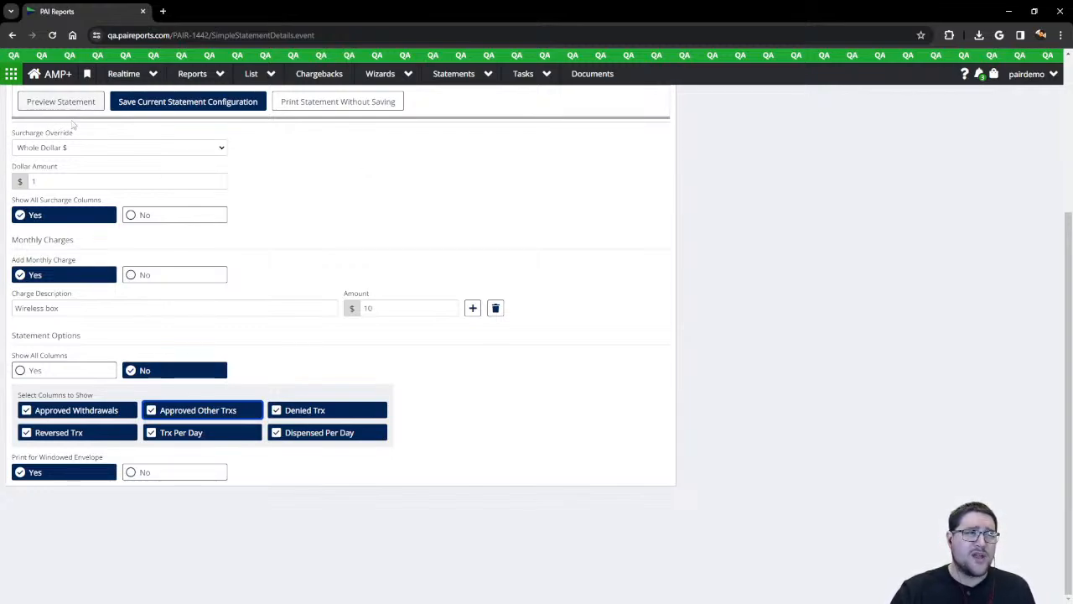
# - Preview the windowed-envelope statement, examine its header, daily columns and totals, and close the preview
pyautogui.click(46, 101)
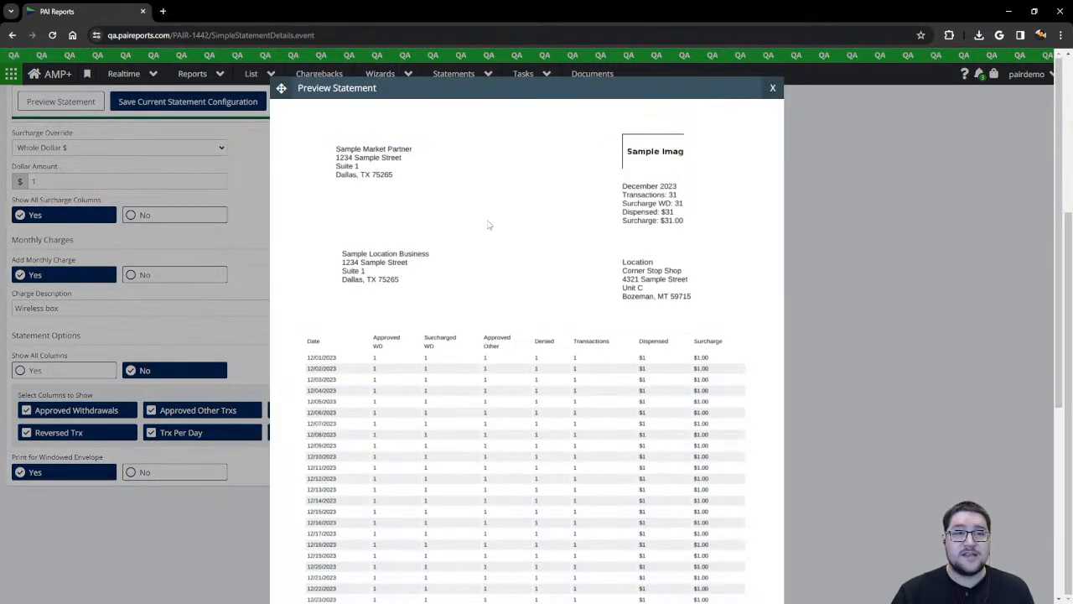
pyautogui.scroll(-1, 496, 260)
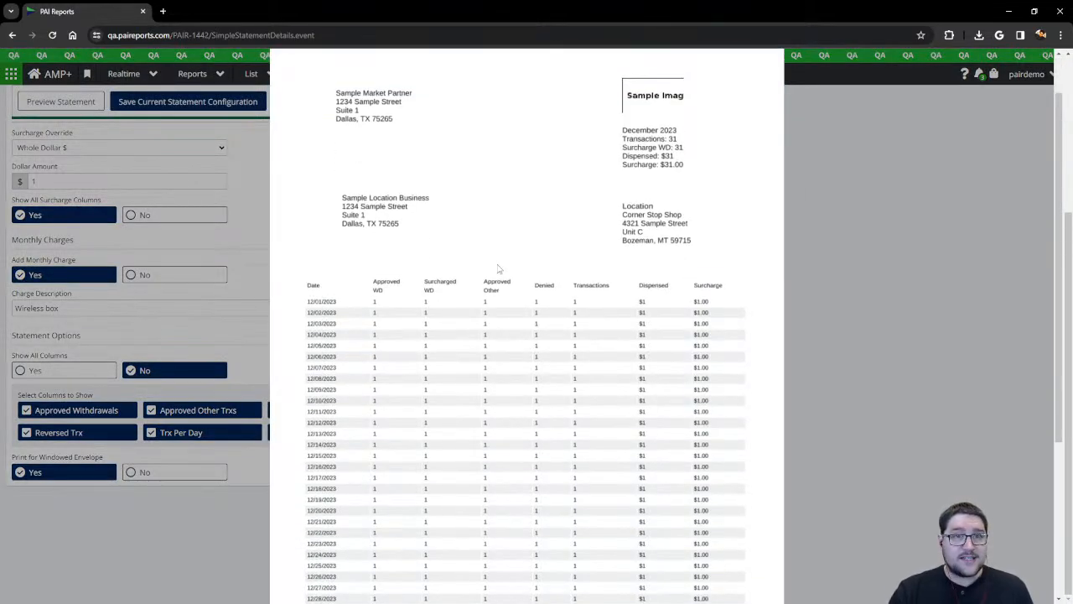
pyautogui.scroll(1, 356, 203)
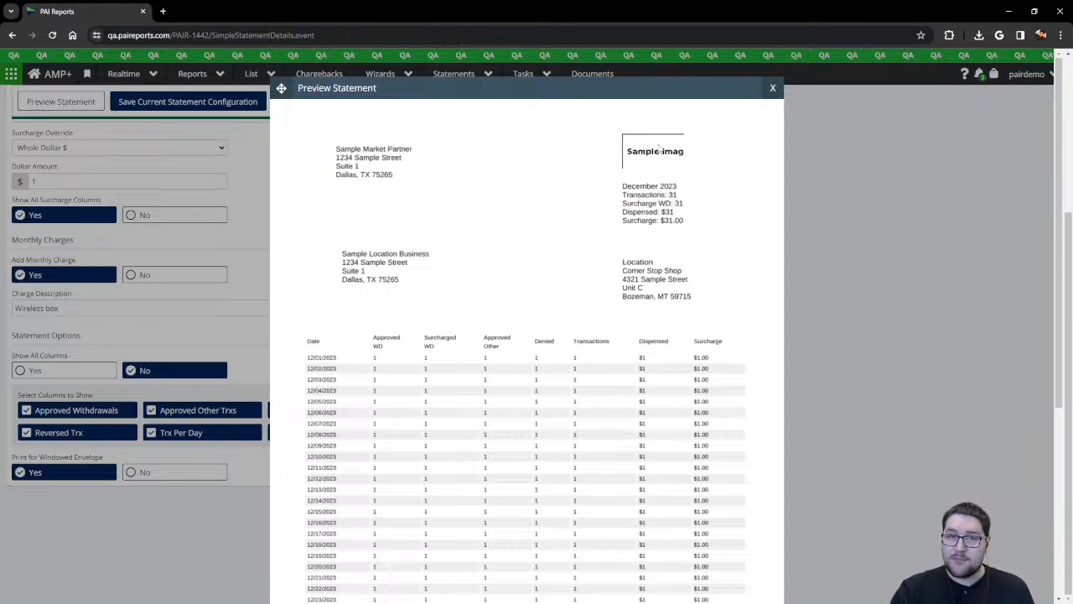
pyautogui.scroll(-2, 362, 222)
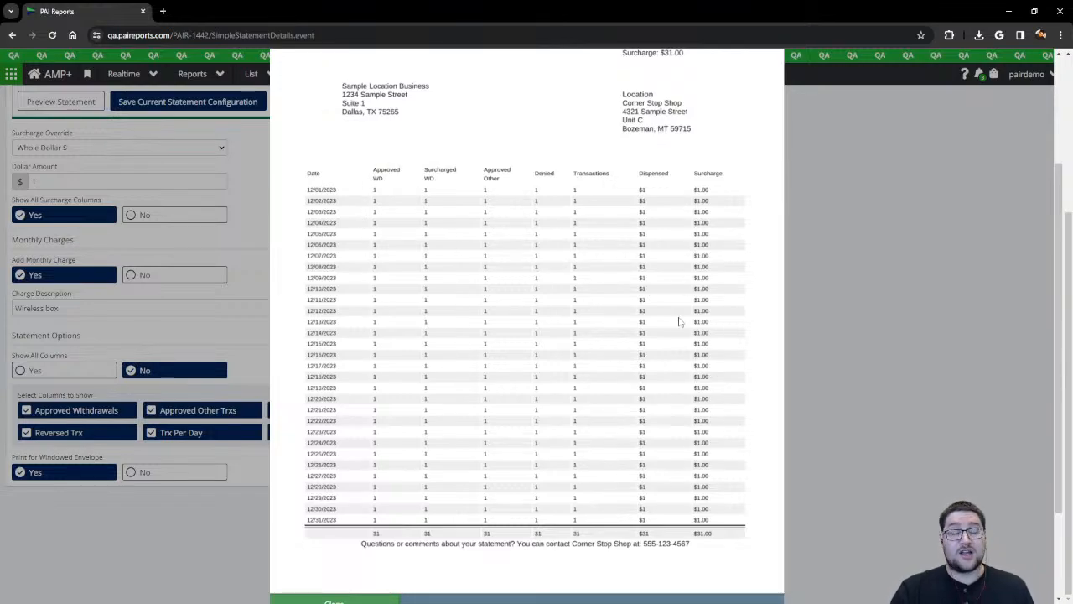
pyautogui.scroll(2, 680, 327)
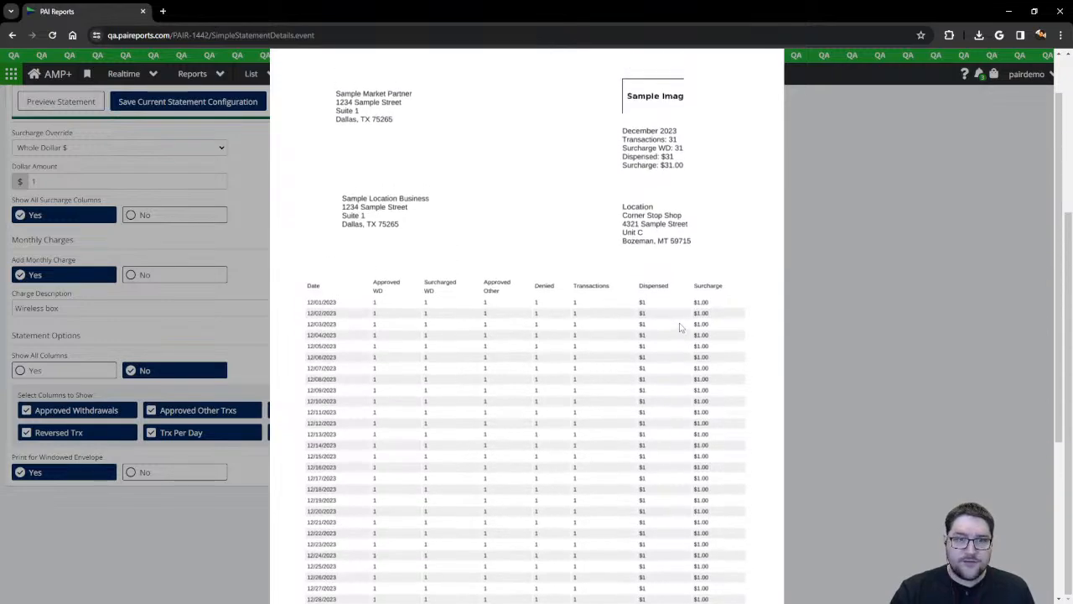
pyautogui.click(773, 87)
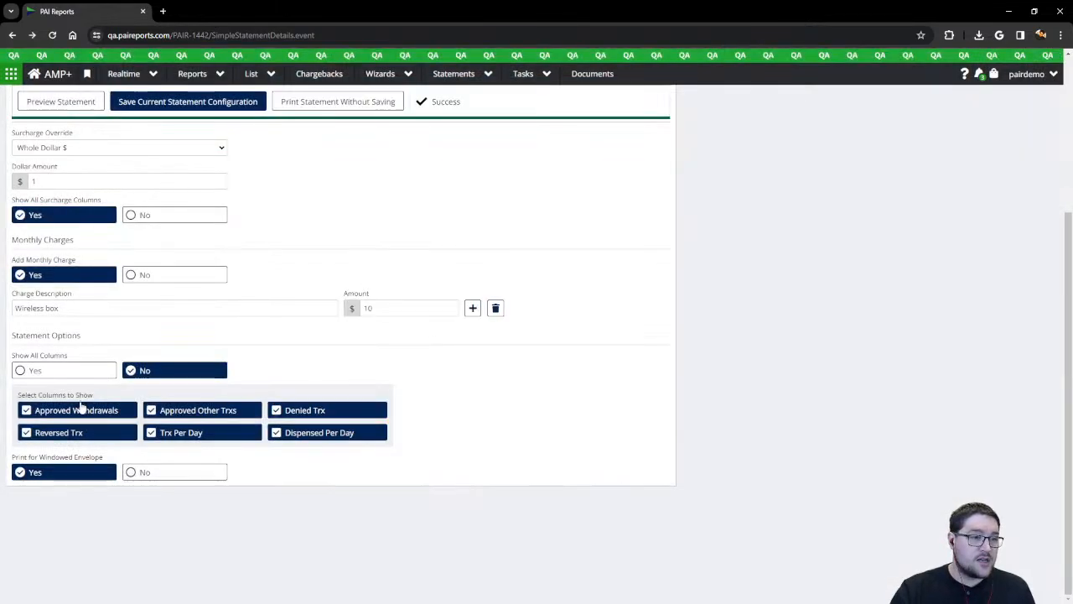
# - Deselect every statement column except Dispensed Per Day and set Print for Windowed Envelope to No
pyautogui.click(100, 410)
pyautogui.click(189, 411)
pyautogui.click(180, 431)
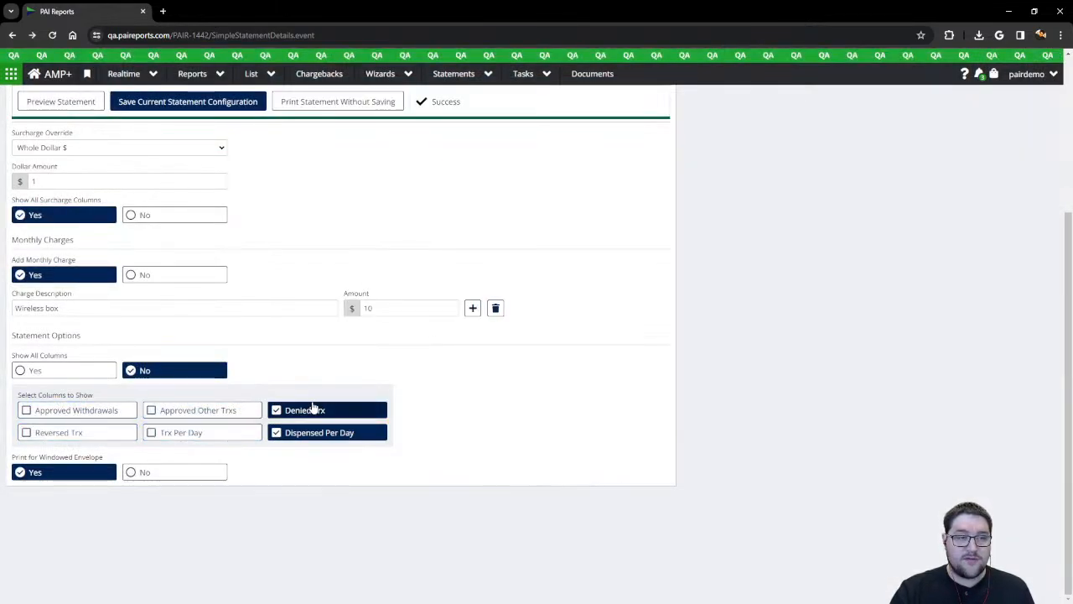
pyautogui.click(308, 410)
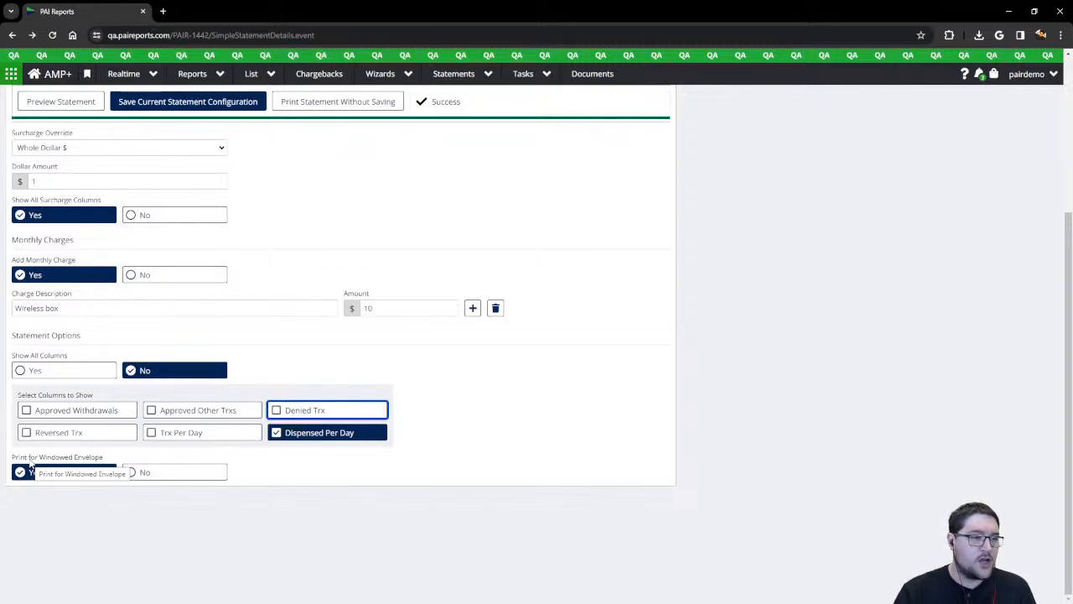
pyautogui.click(140, 475)
# - Preview the statement without the windowed-envelope layout, examine its summary and daily columns, and close the preview
pyautogui.click(61, 101)
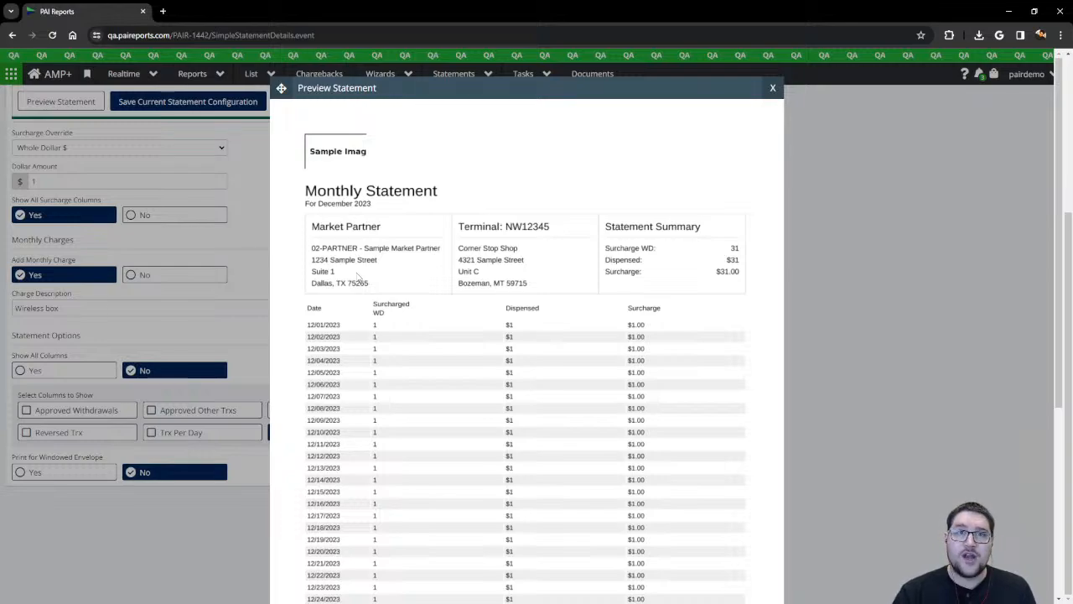
pyautogui.scroll(-2, 384, 299)
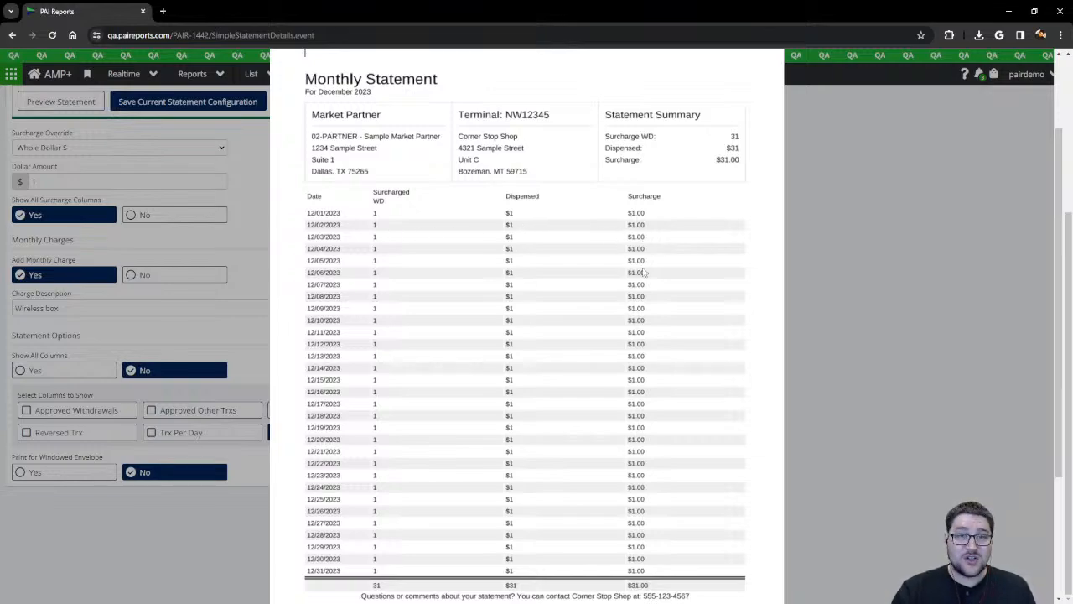
pyautogui.scroll(-2, 654, 251)
pyautogui.scroll(5, 581, 343)
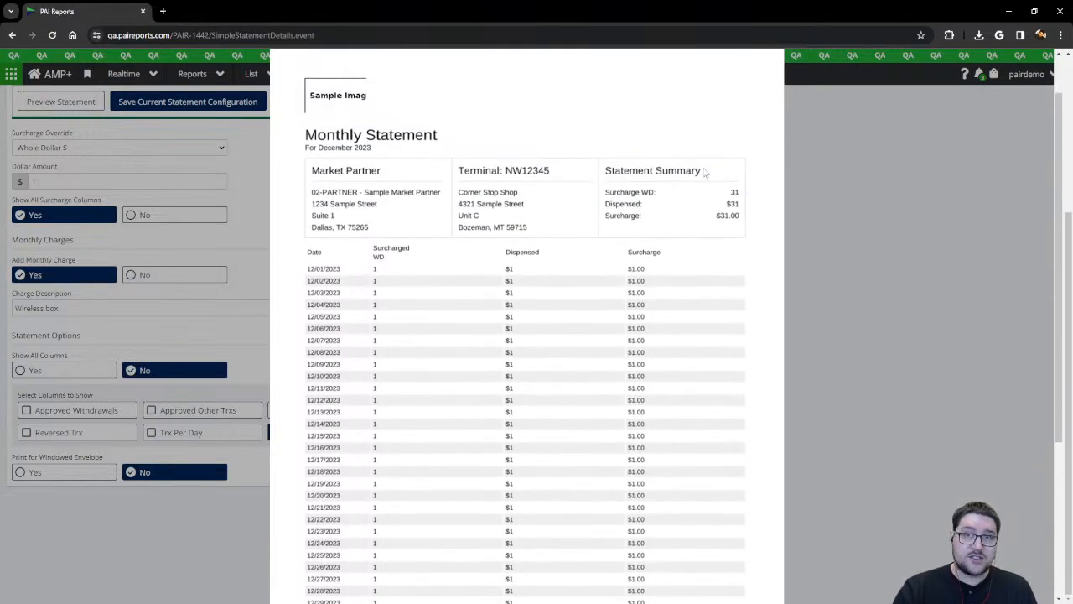
pyautogui.scroll(-6, 587, 336)
pyautogui.click(371, 555)
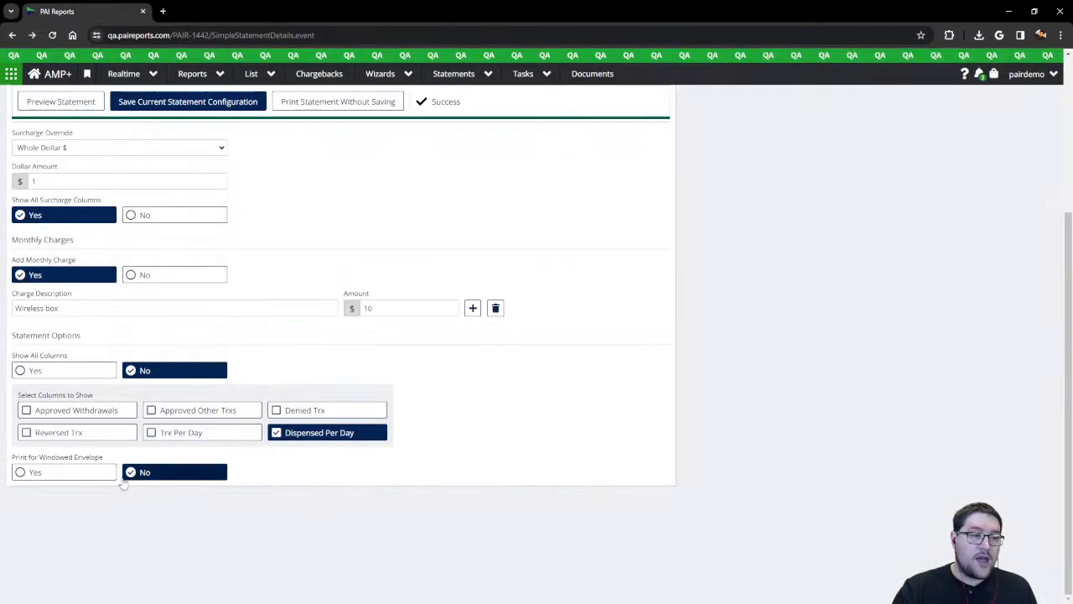
# - Keep Print for Windowed Envelope at No, save the statement configuration and open the list of custom statements
pyautogui.click(168, 478)
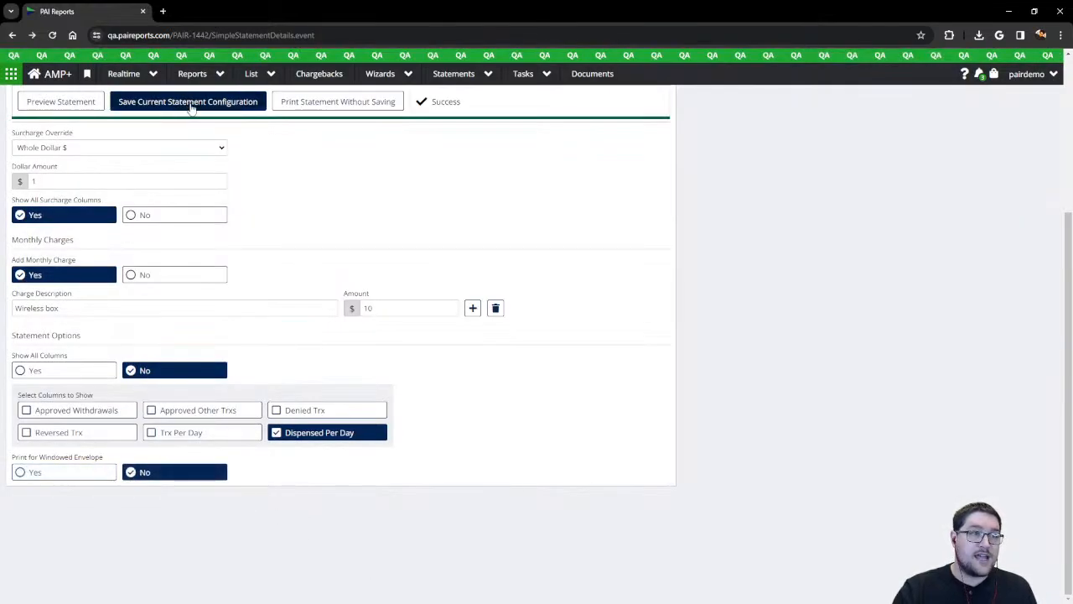
pyautogui.click(192, 104)
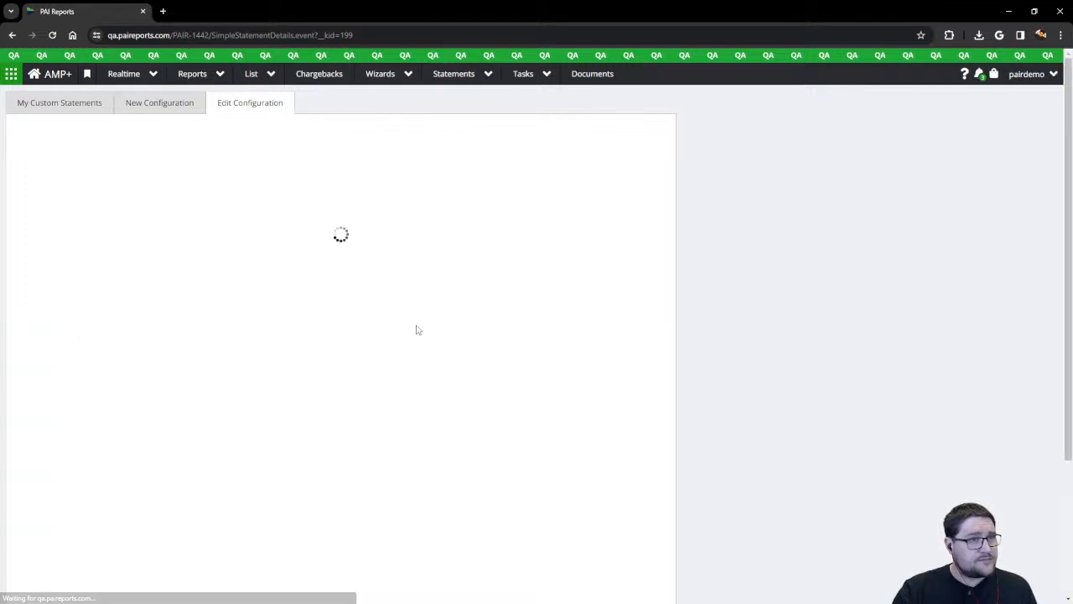
pyautogui.click(54, 103)
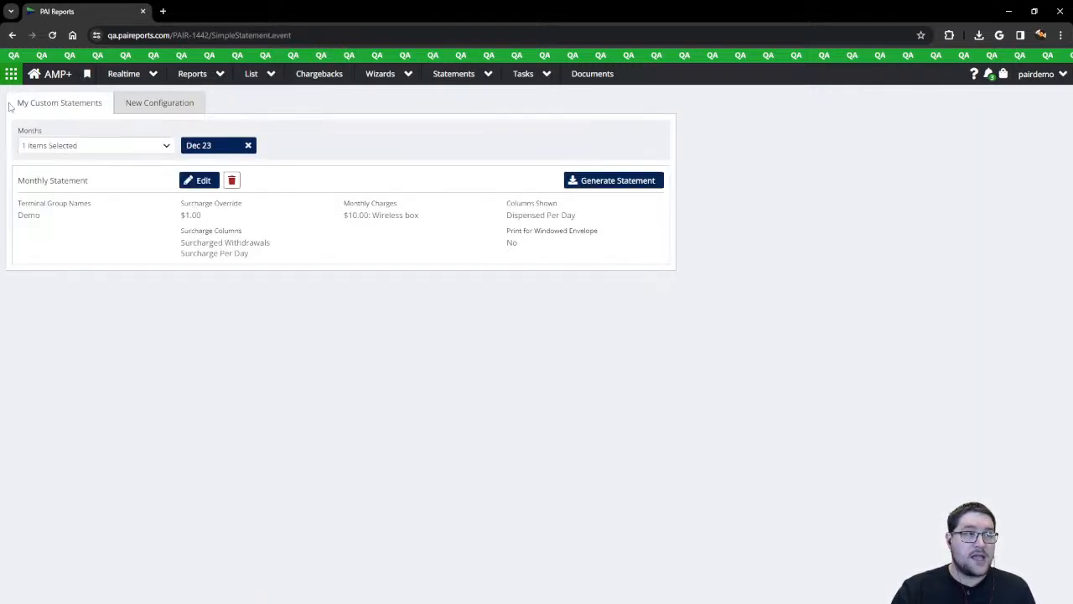
pyautogui.moveTo(10, 105); pyautogui.dragTo(96, 106)
pyautogui.click(95, 105)
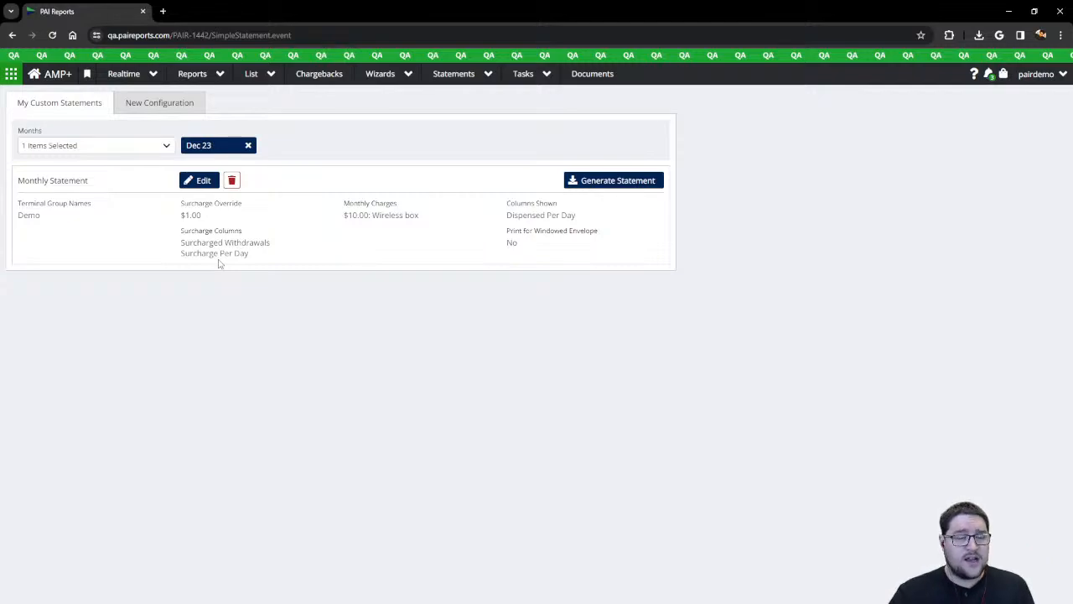
# - Edit the Monthly Statement configuration, set the surcharge override's dollar amount to 1.5 and save it
pyautogui.click(199, 180)
pyautogui.scroll(-5, 216, 355)
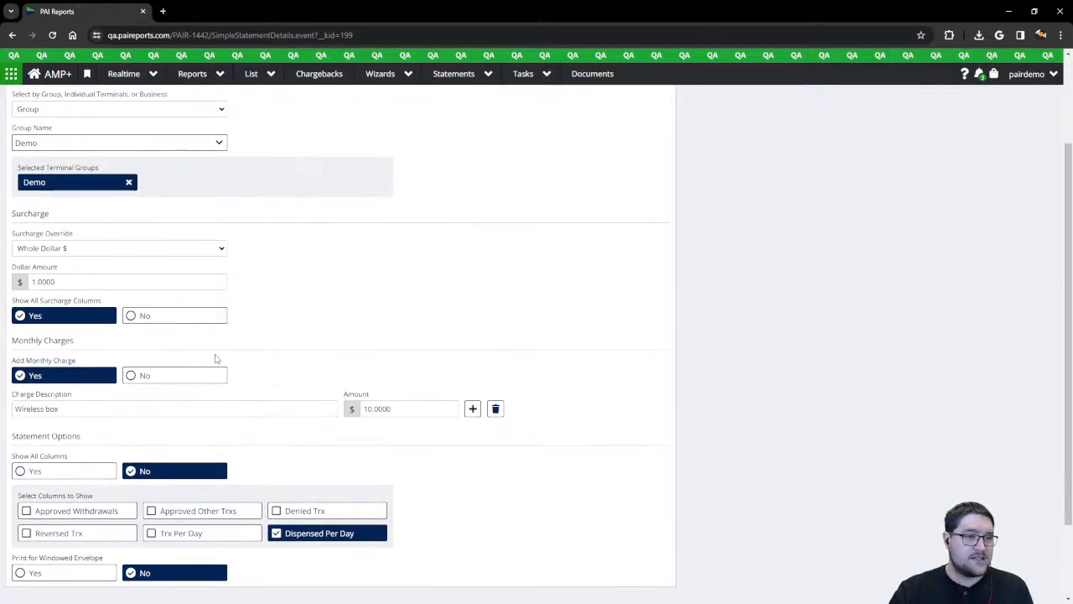
pyautogui.scroll(1, 85, 288)
pyautogui.click(73, 293)
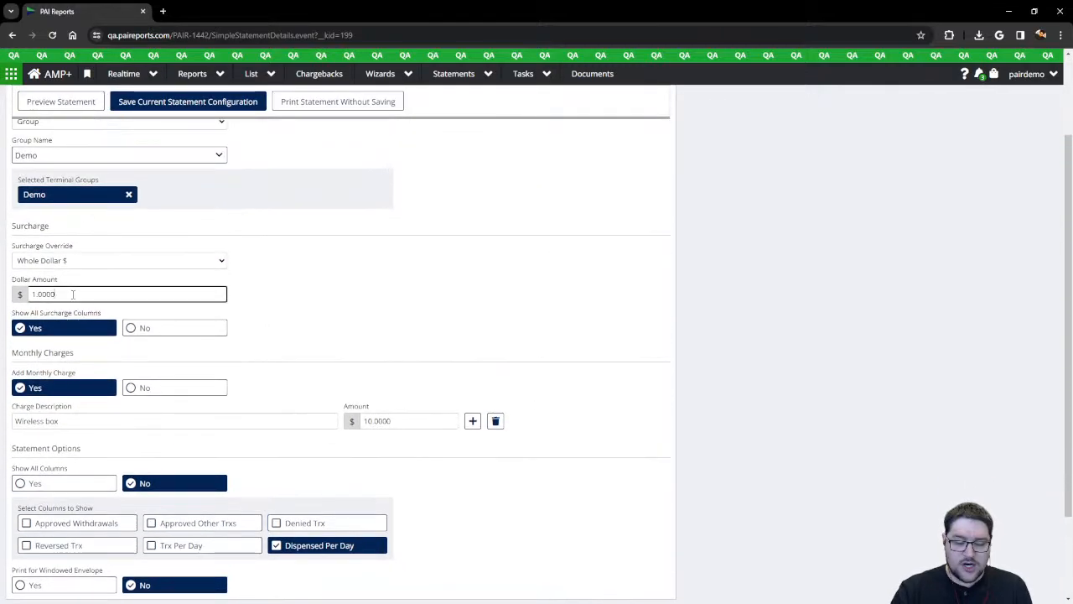
pyautogui.write('1.5')
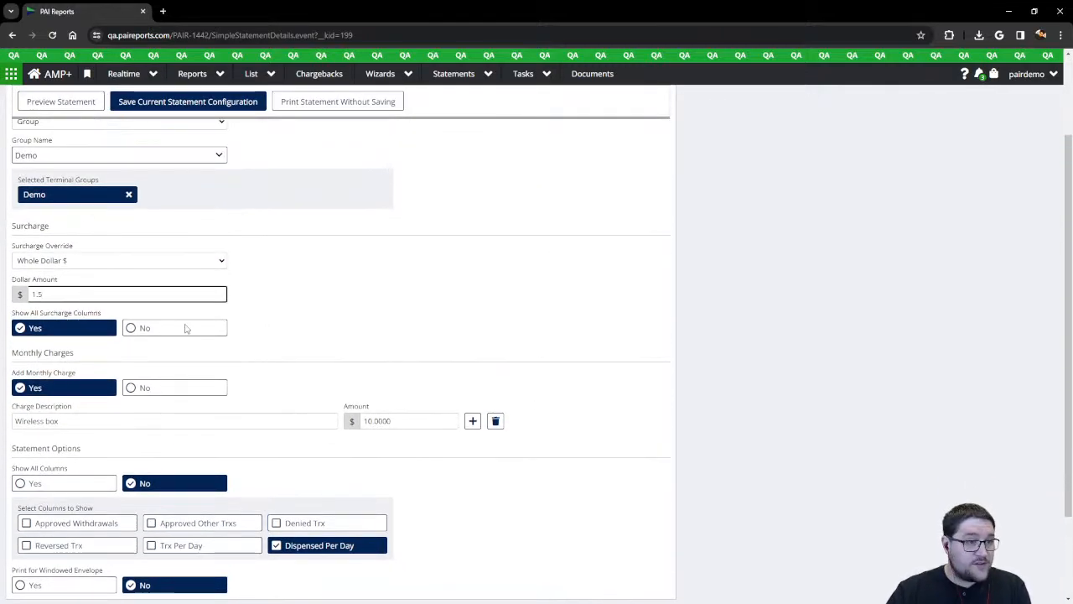
pyautogui.scroll(-2, 186, 329)
pyautogui.scroll(3, 182, 345)
pyautogui.click(159, 137)
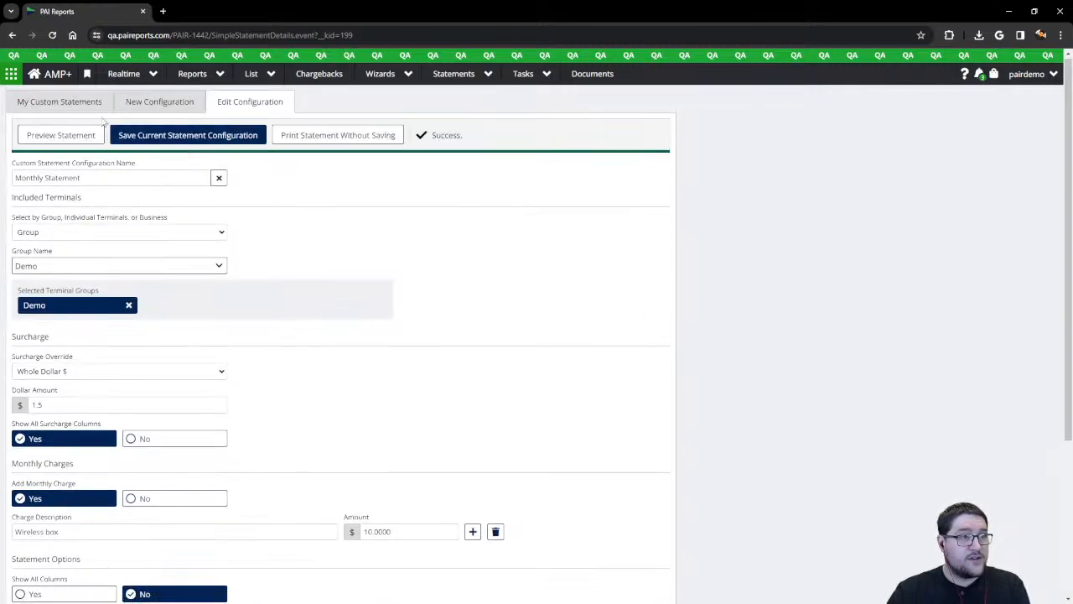
# - Return to the custom statements list and check the saved surcharge override and monthly charge of Monthly Statement
pyautogui.click(53, 102)
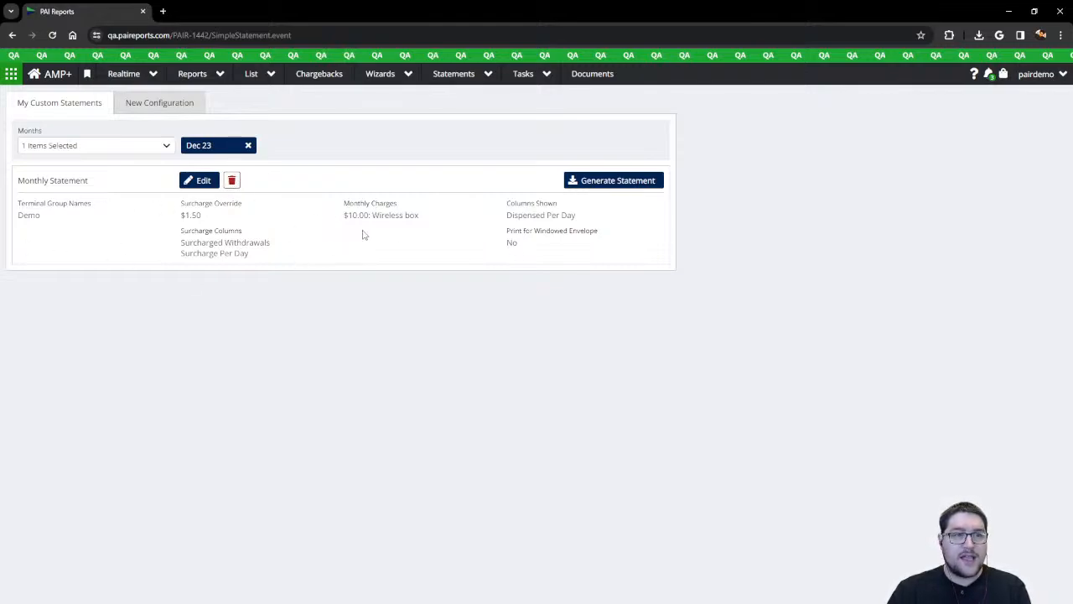
pyautogui.moveTo(343, 217); pyautogui.dragTo(419, 215)
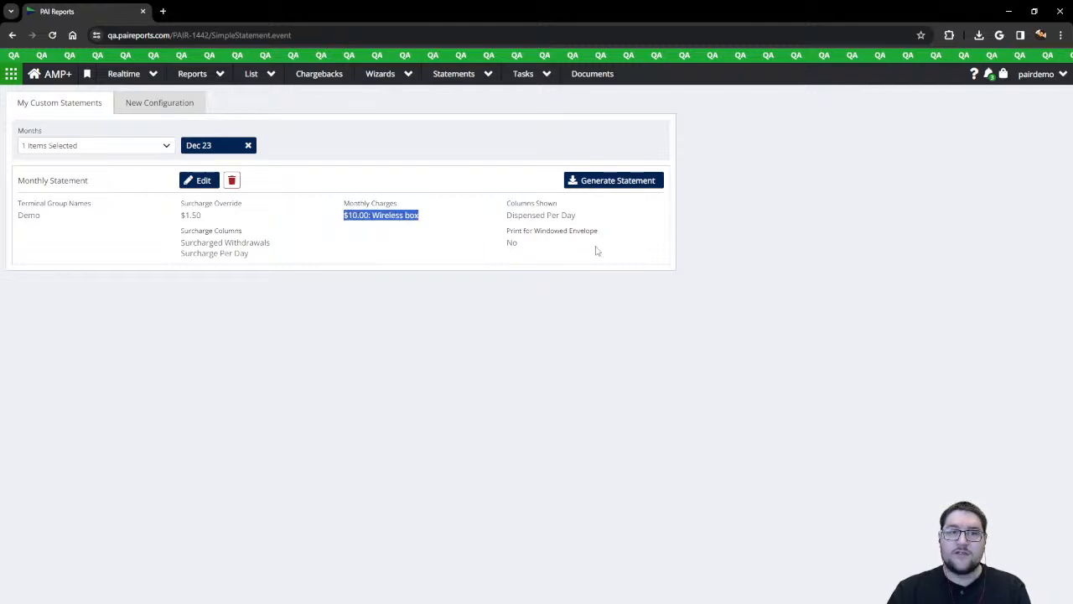
pyautogui.click(568, 260)
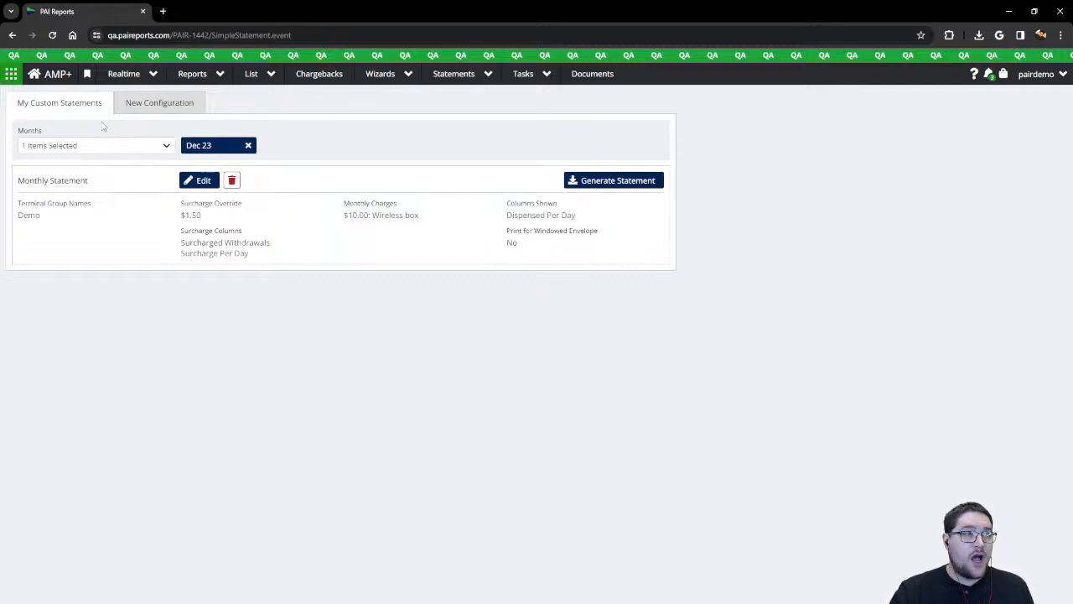
# - Add Nov 23, Oct 23, Sep 23 and Aug 23 to the months selected for the custom statements
pyautogui.click(80, 148)
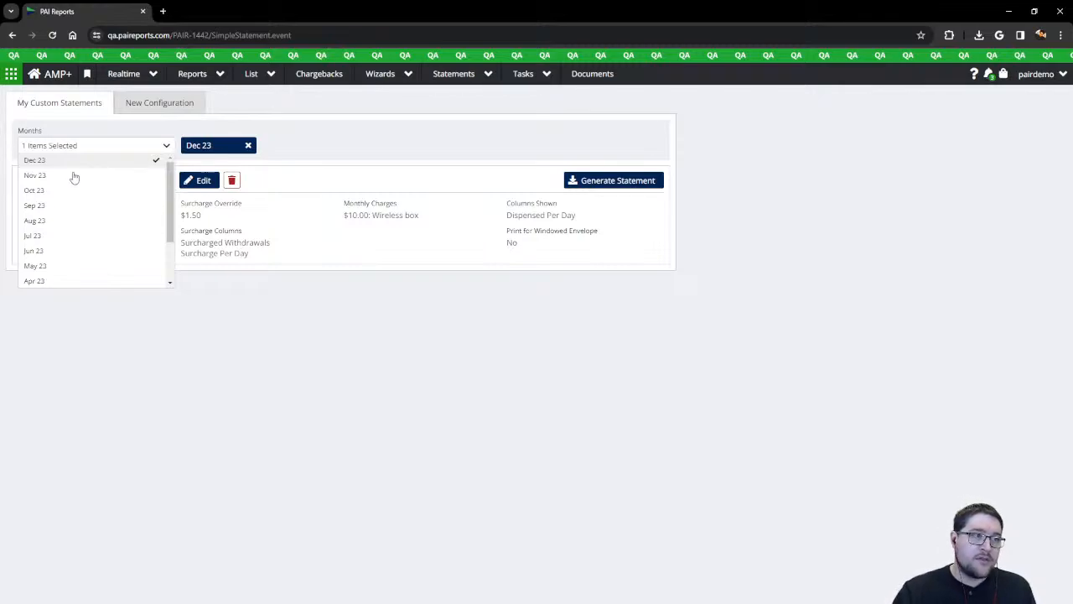
pyautogui.click(42, 177)
pyautogui.click(48, 190)
pyautogui.click(46, 205)
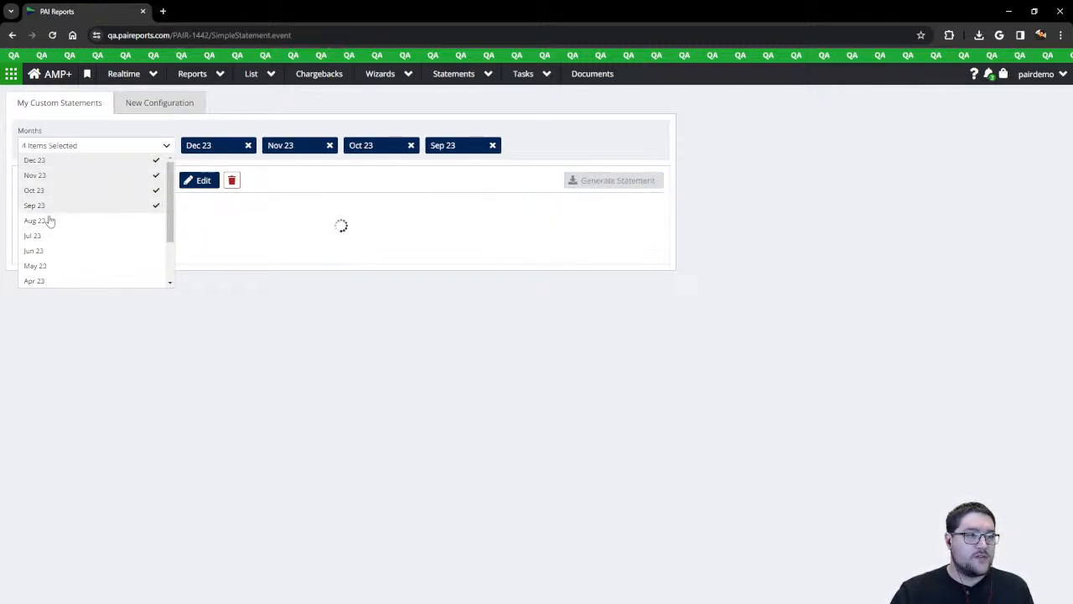
pyautogui.click(46, 221)
pyautogui.click(367, 285)
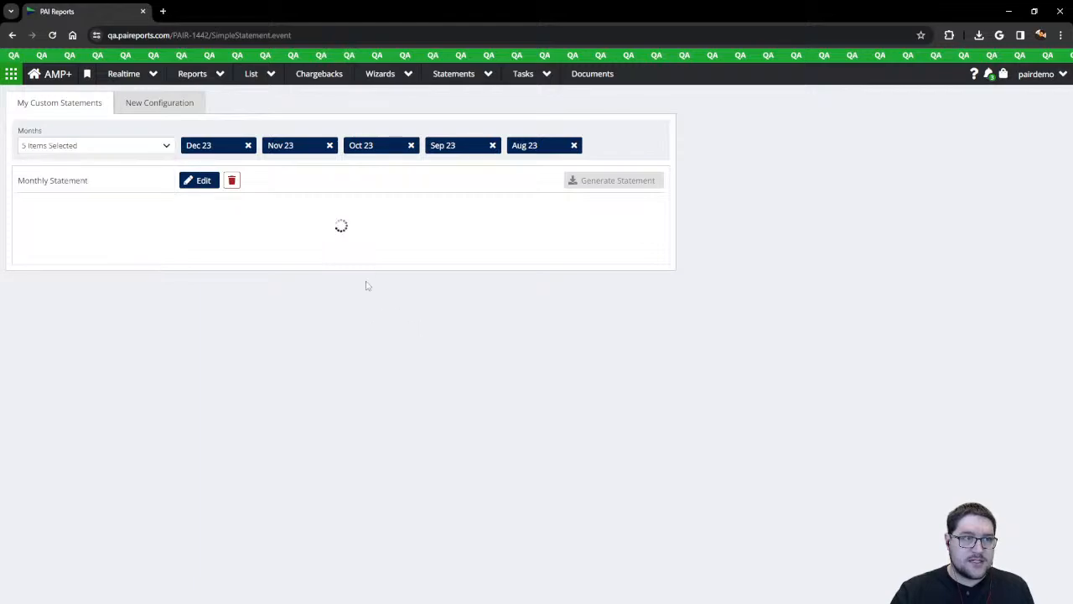
# - Remove Nov 23, Oct 23 and Aug 23 from the selected months and generate the Monthly Statement
pyautogui.click(329, 145)
pyautogui.click(330, 145)
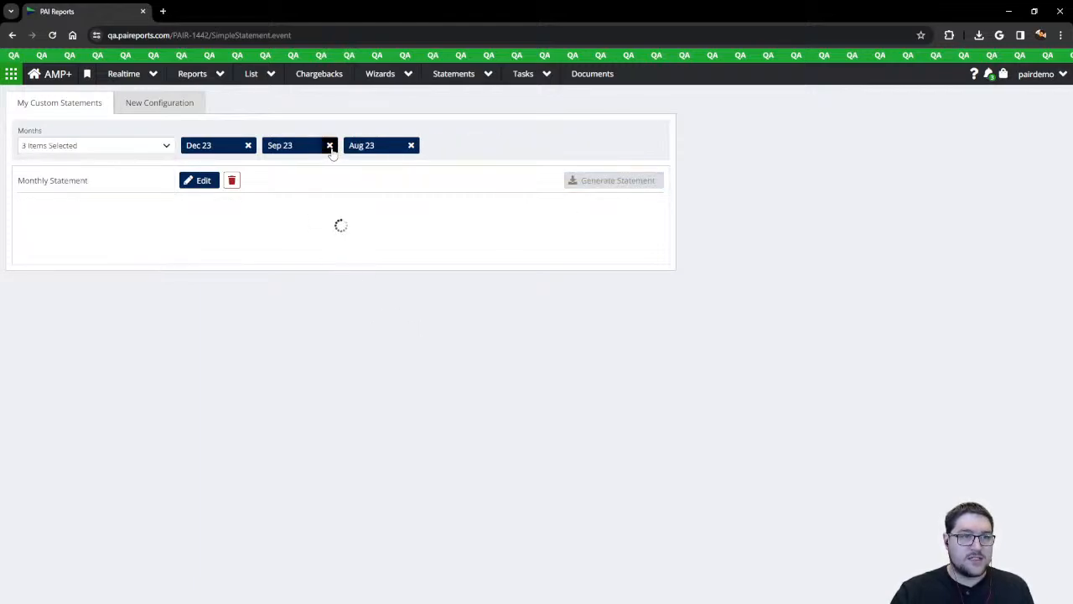
pyautogui.click(411, 145)
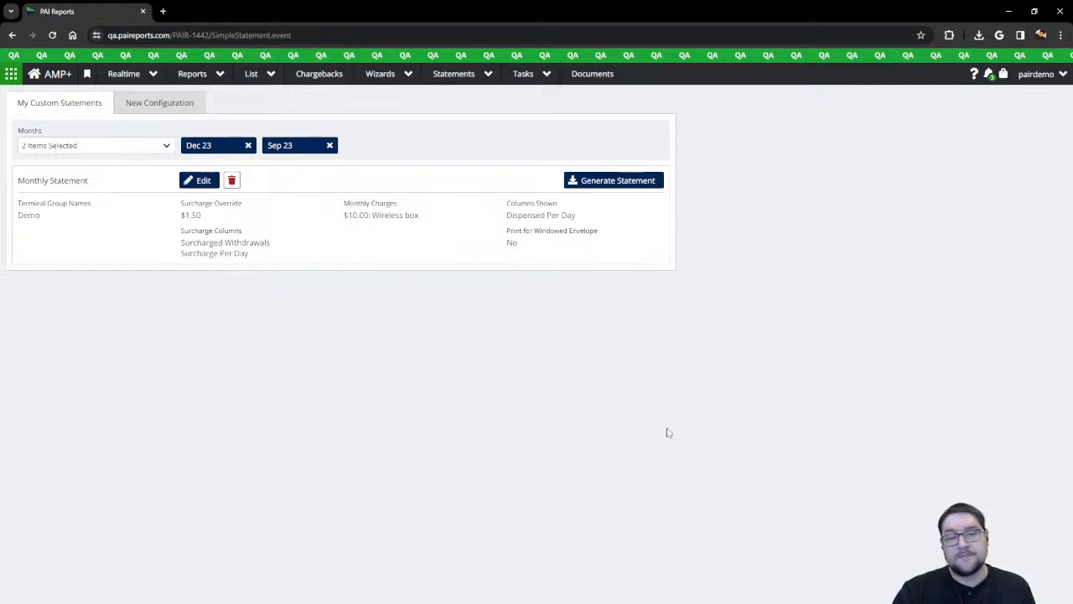
pyautogui.click(603, 182)
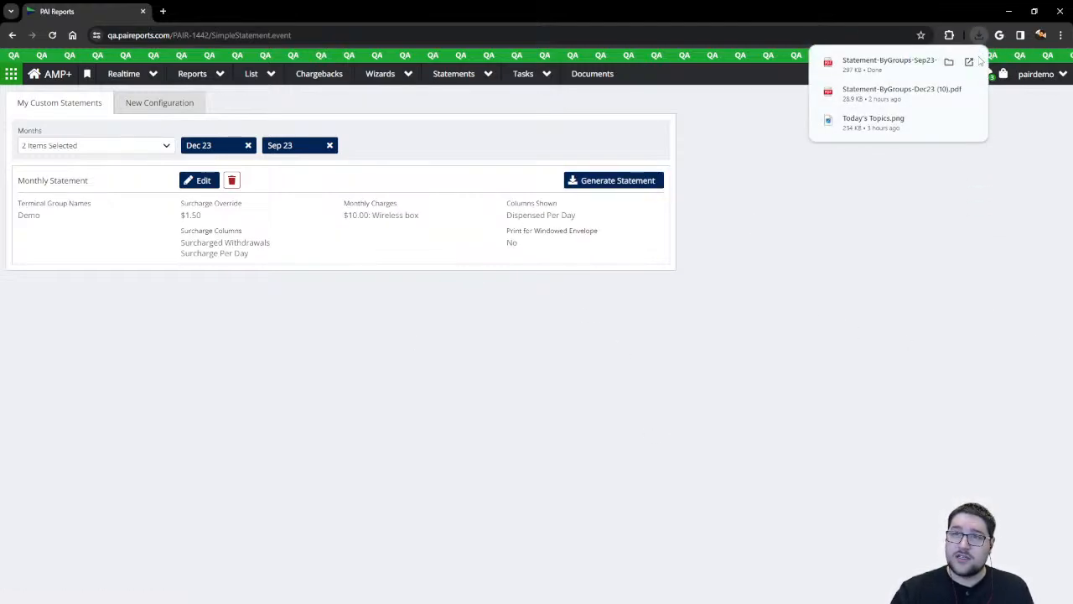
# - Open the downloaded Statement-ByGroups-Sep23-Dec23.pdf, review its December and September 2023 pages, and close it
pyautogui.click(901, 67)
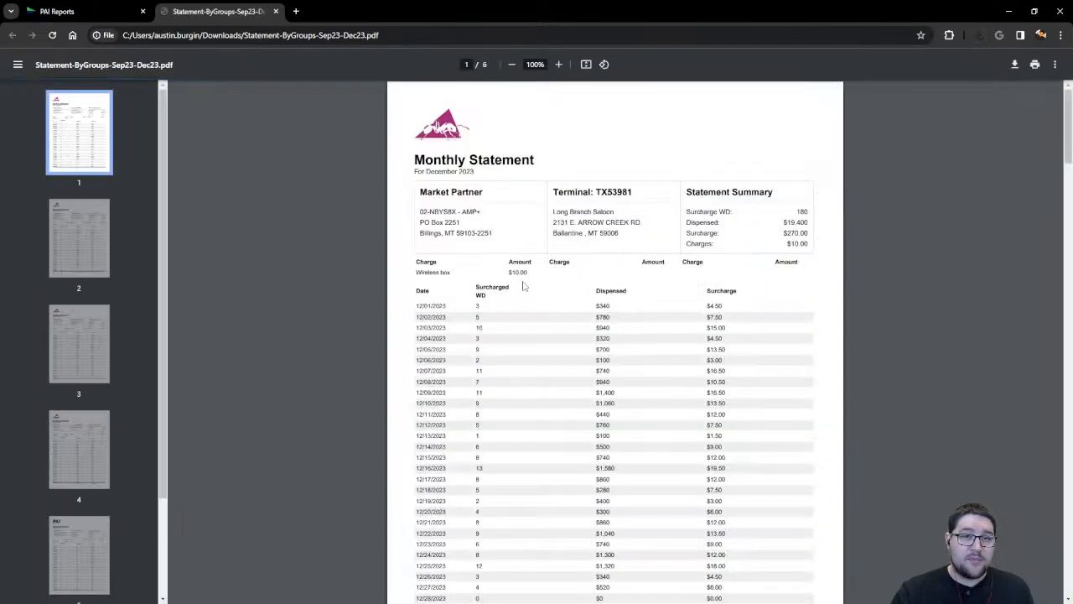
pyautogui.scroll(-1, 542, 256)
pyautogui.scroll(1, 457, 223)
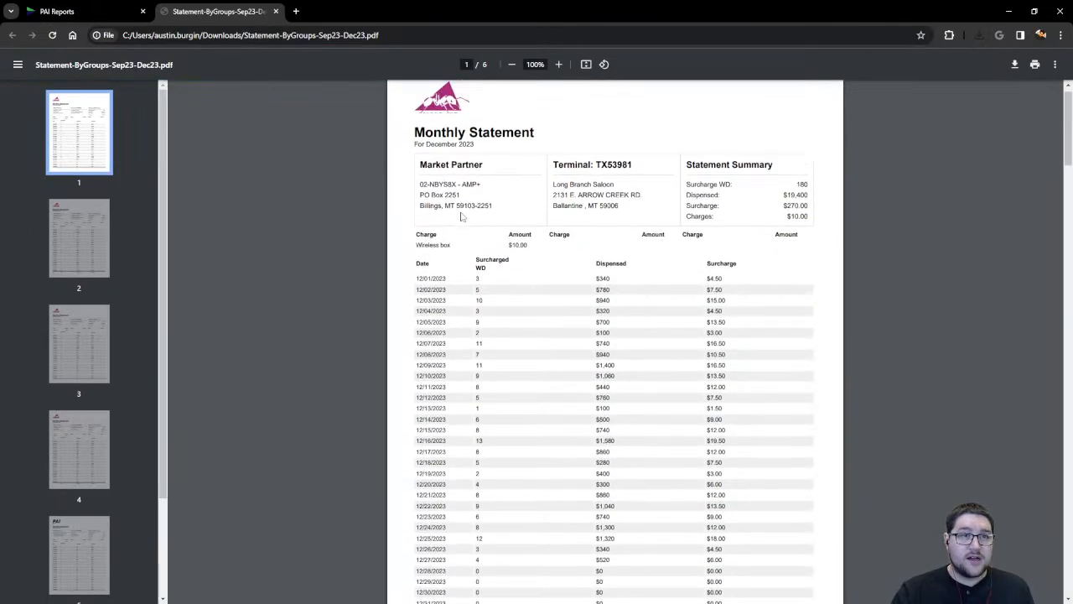
pyautogui.scroll(-5, 452, 230)
pyautogui.scroll(-5, 528, 340)
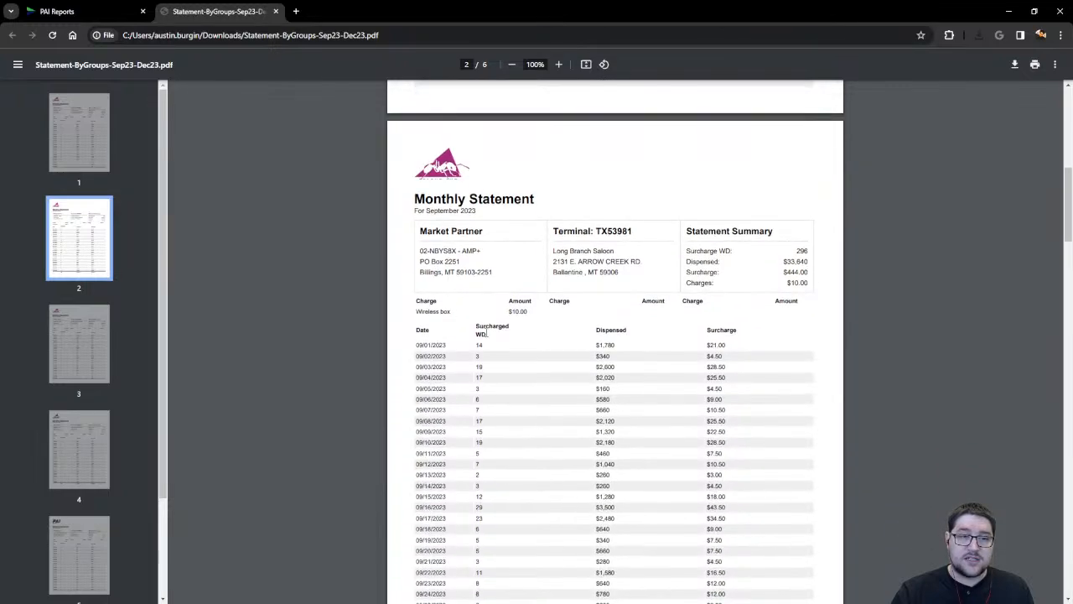
pyautogui.scroll(2, 529, 339)
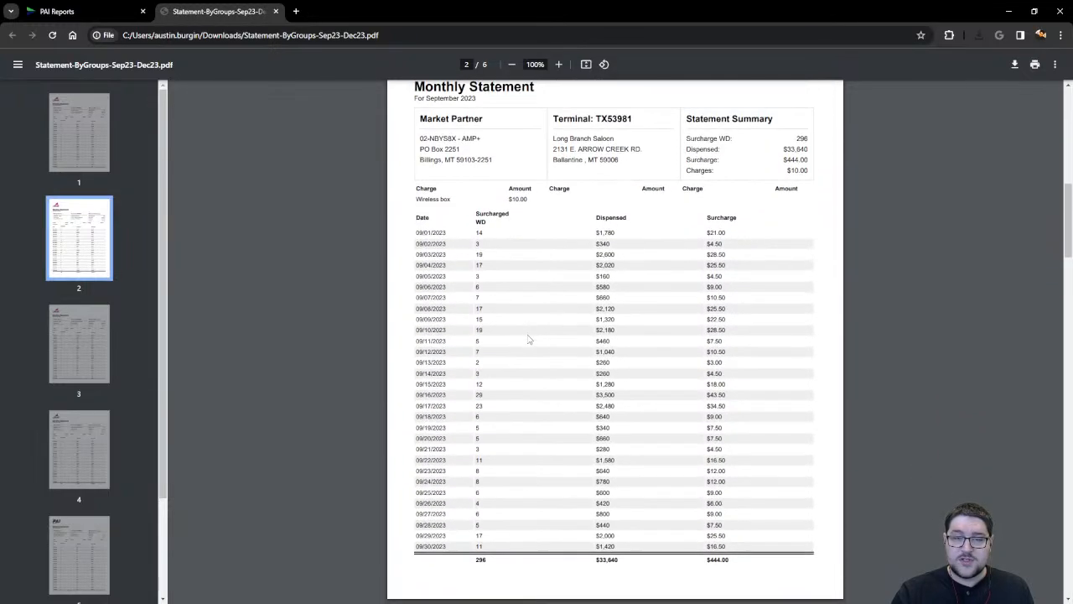
pyautogui.hotkey('ctrl', 'w')
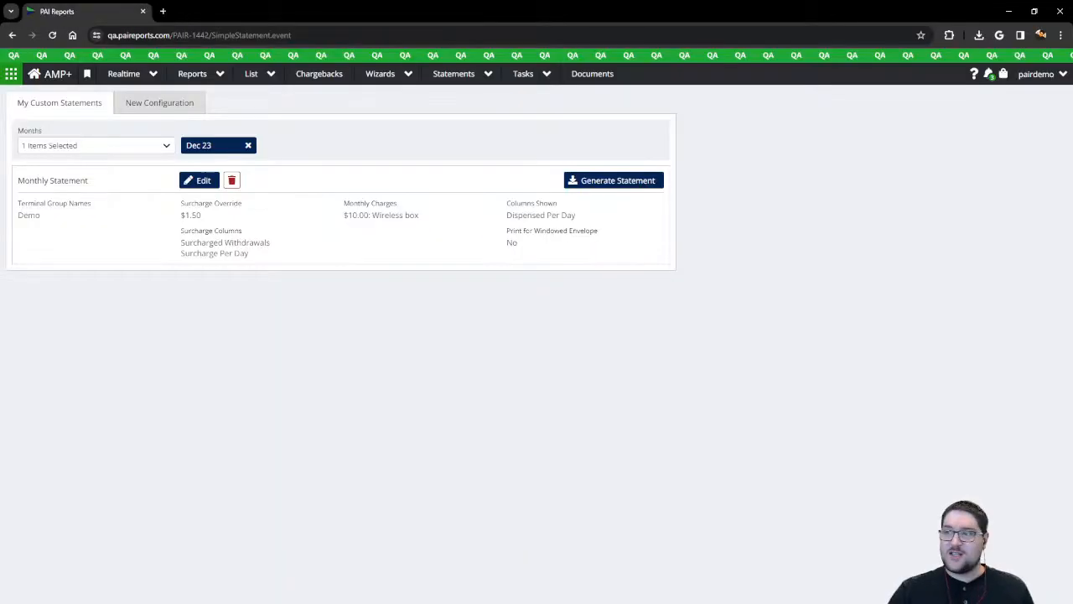